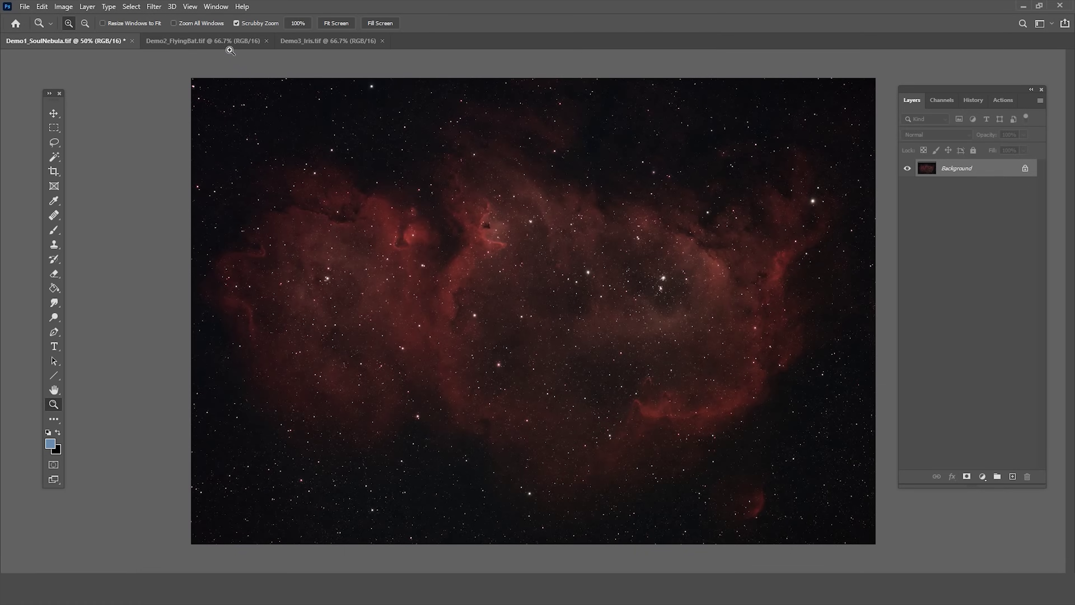
View the whole Flying Bat and Iris Nebula images, then return to the Soul Nebula.
{"action": "left_click", "coordinate": [223, 42]}
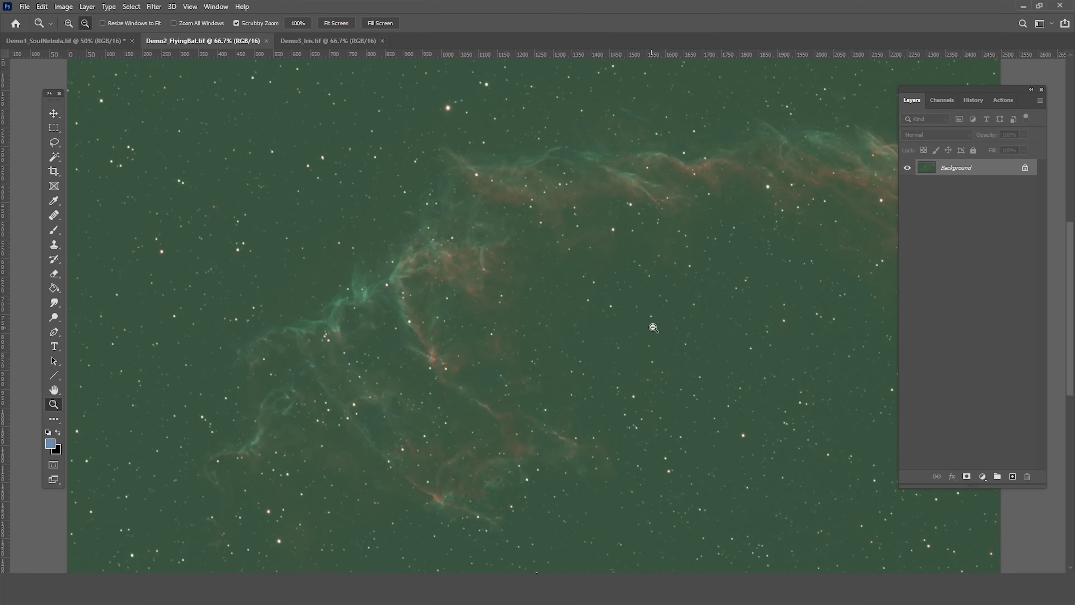
{"action": "left_click", "coordinate": [651, 328], "text": "alt"}
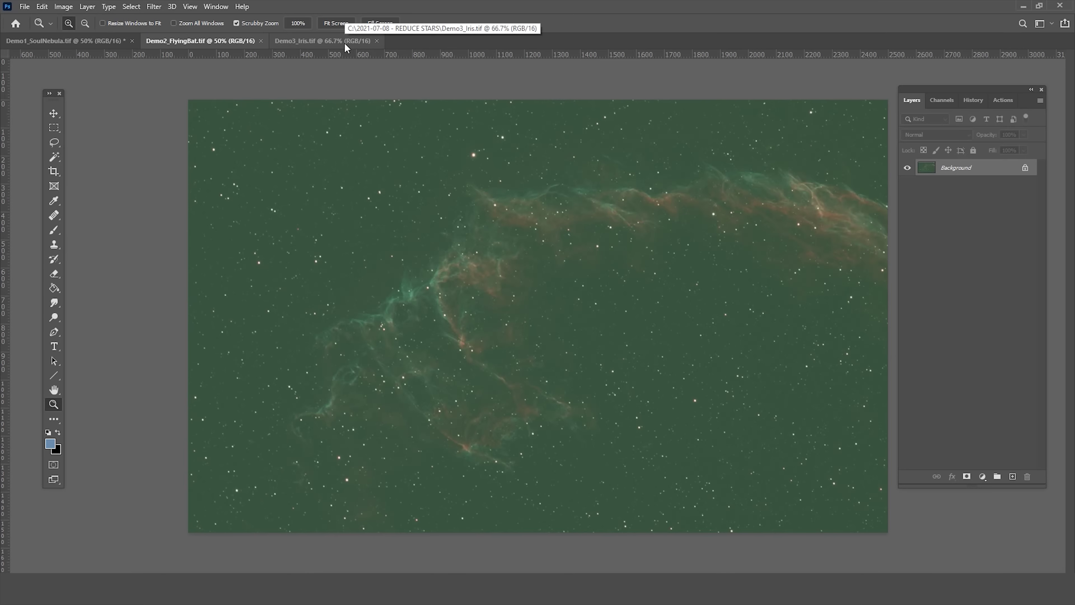
{"action": "left_click", "coordinate": [345, 42]}
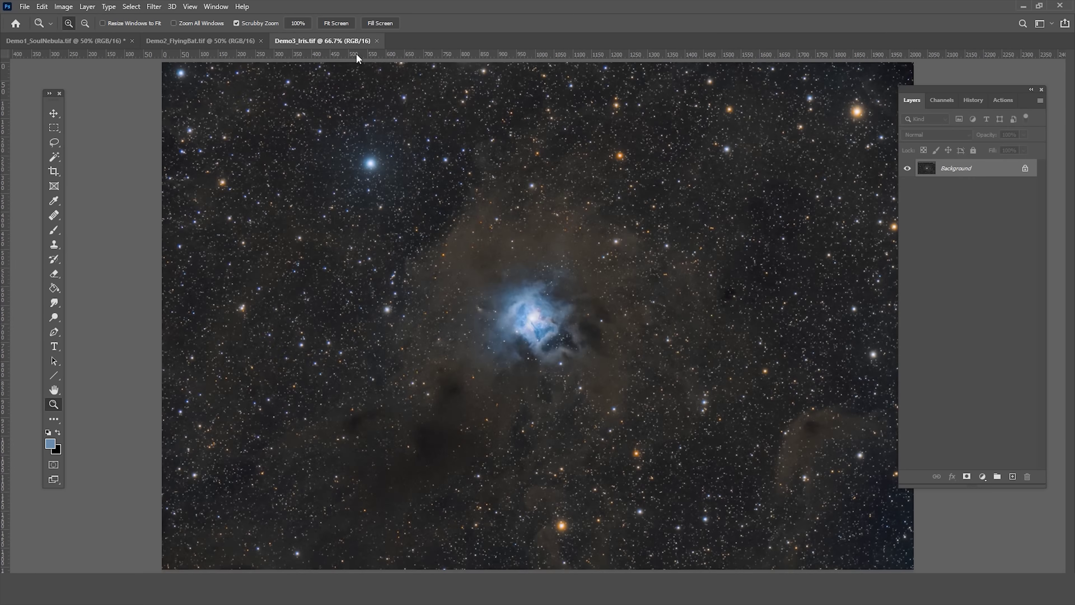
{"action": "left_click", "coordinate": [575, 258], "text": "alt"}
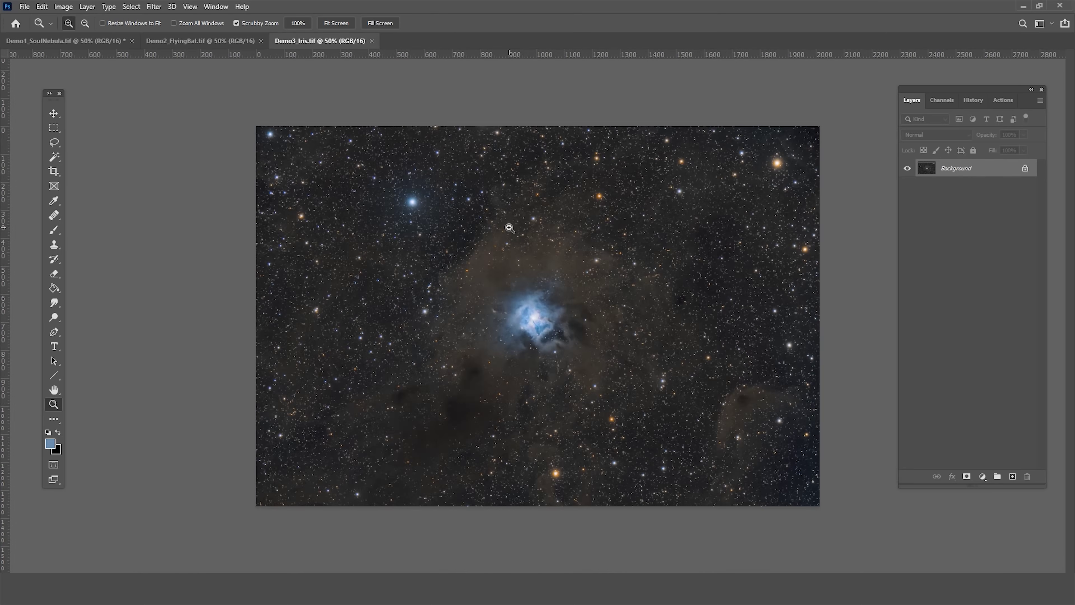
{"action": "left_click", "coordinate": [214, 44]}
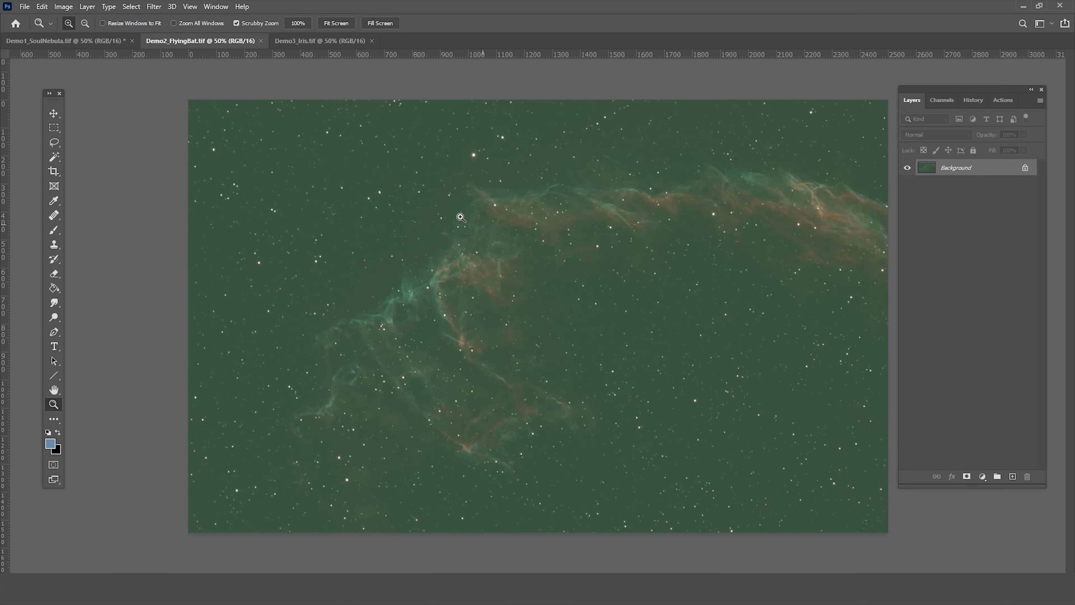
{"action": "left_click", "coordinate": [63, 41]}
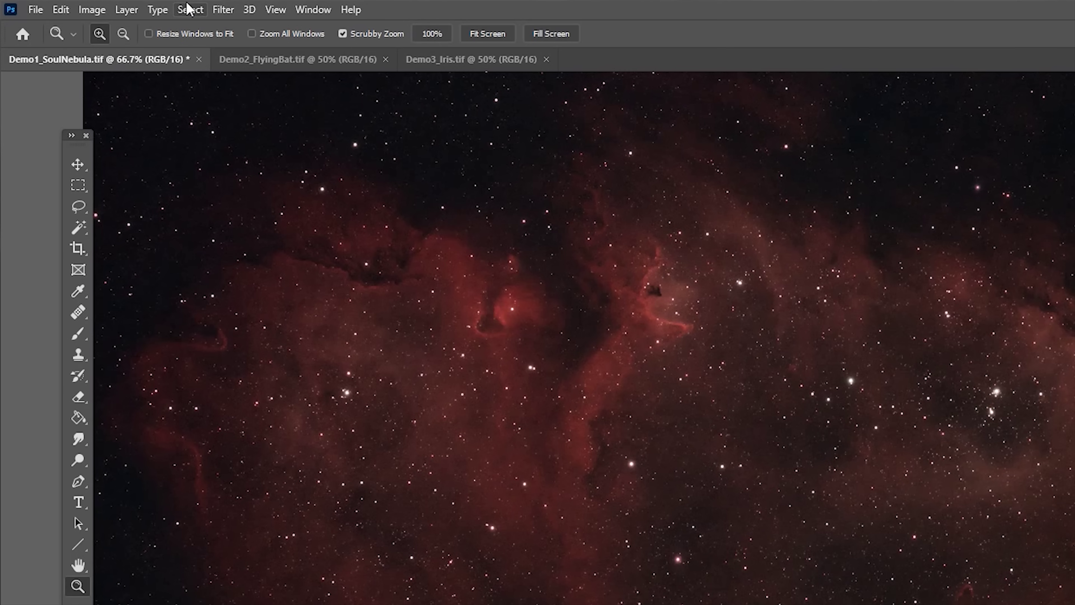
Select the stars with Color Range set to Highlights, Fuzziness 40 and Range 105.
{"action": "left_click", "coordinate": [192, 9]}
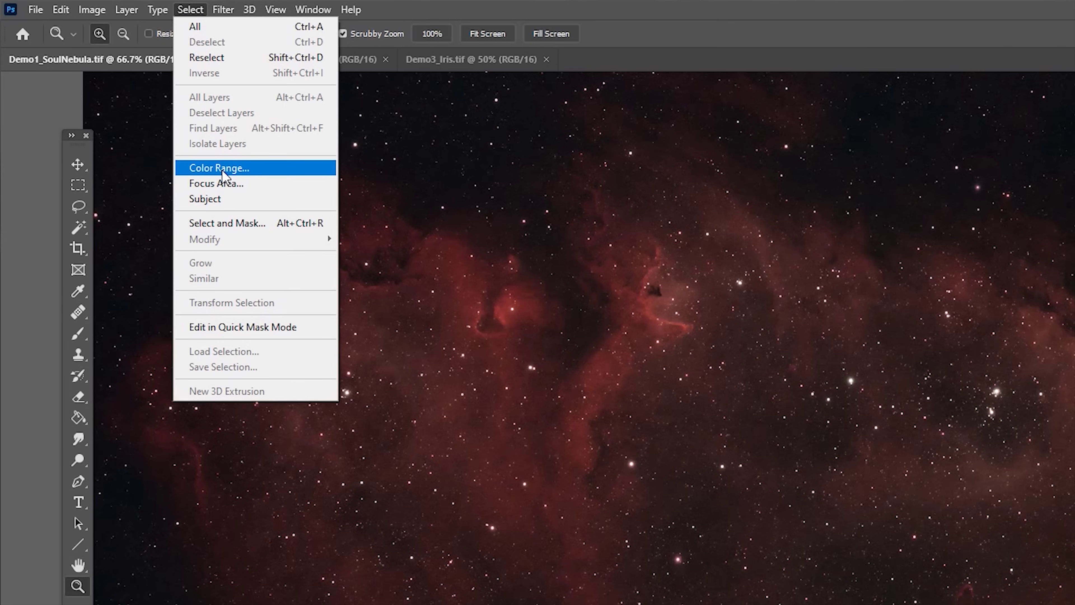
{"action": "left_click", "coordinate": [223, 170]}
{"action": "left_click_drag", "start_coordinate": [417, 166], "coordinate": [506, 143]}
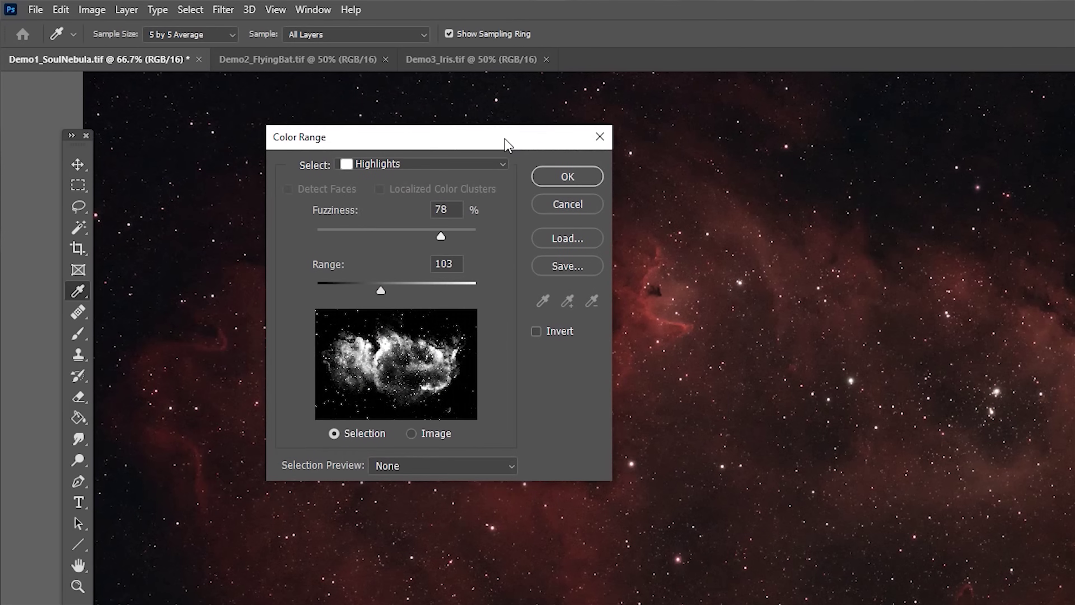
{"action": "left_click", "coordinate": [393, 166]}
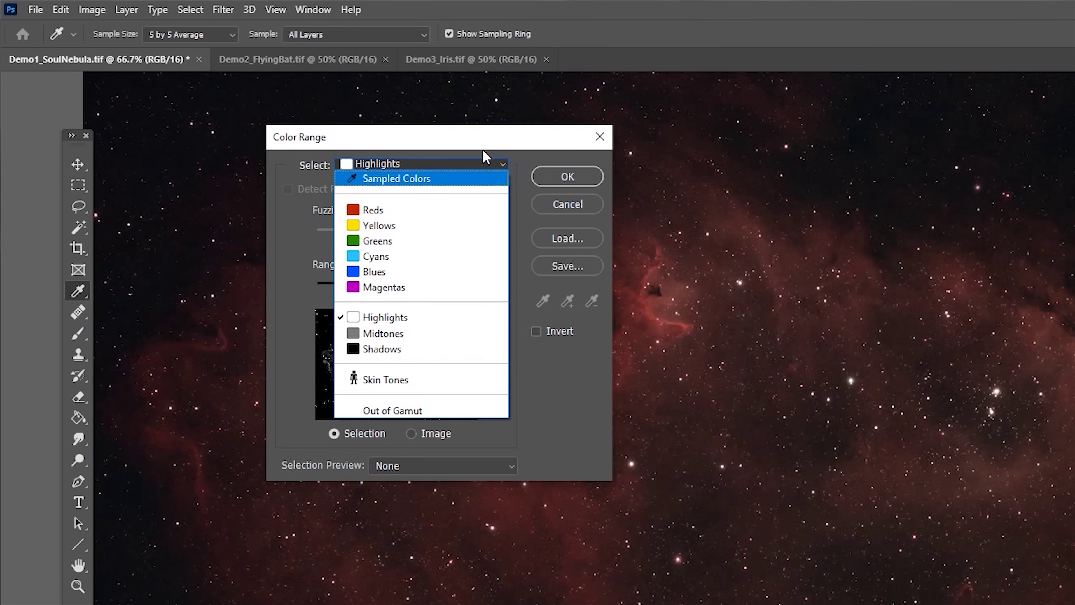
{"action": "left_click", "coordinate": [442, 161]}
{"action": "left_click", "coordinate": [452, 165]}
{"action": "left_click", "coordinate": [435, 323]}
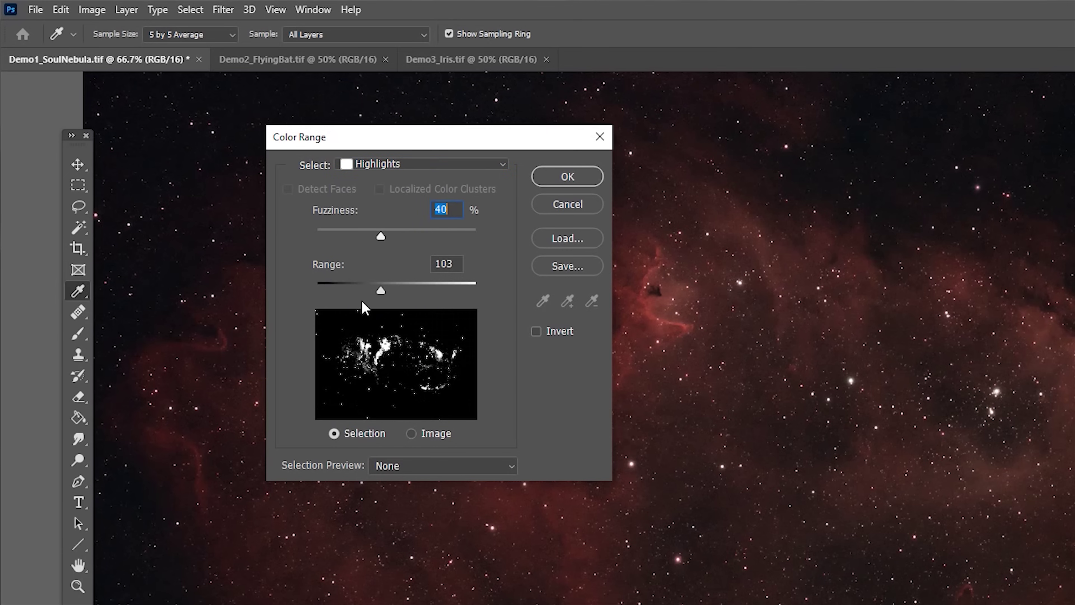
{"action": "left_click_drag", "start_coordinate": [345, 294], "coordinate": [396, 292]}
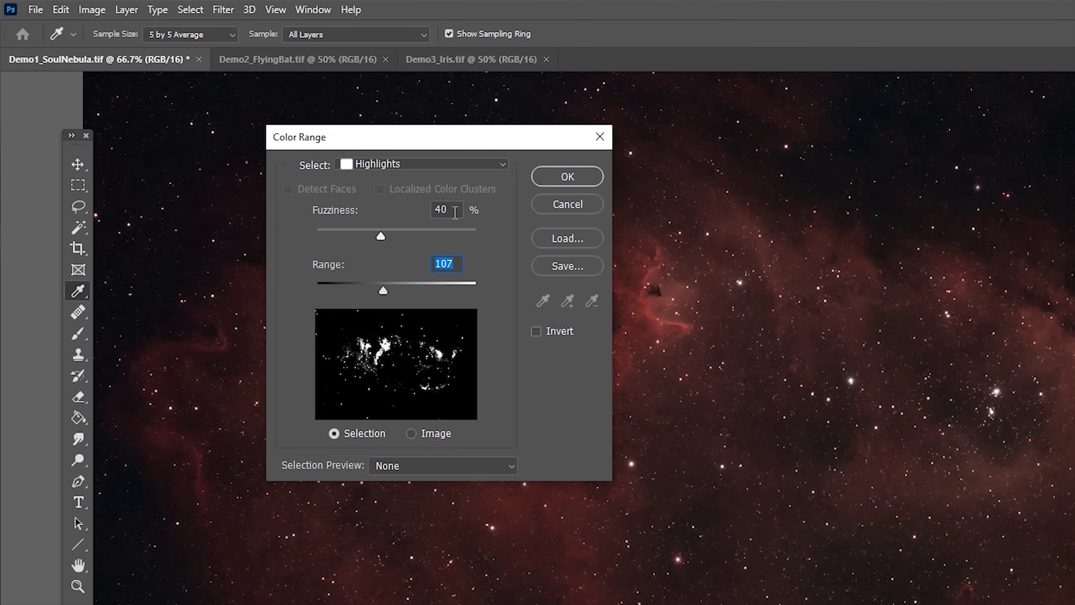
{"action": "left_click_drag", "start_coordinate": [482, 144], "coordinate": [436, 129]}
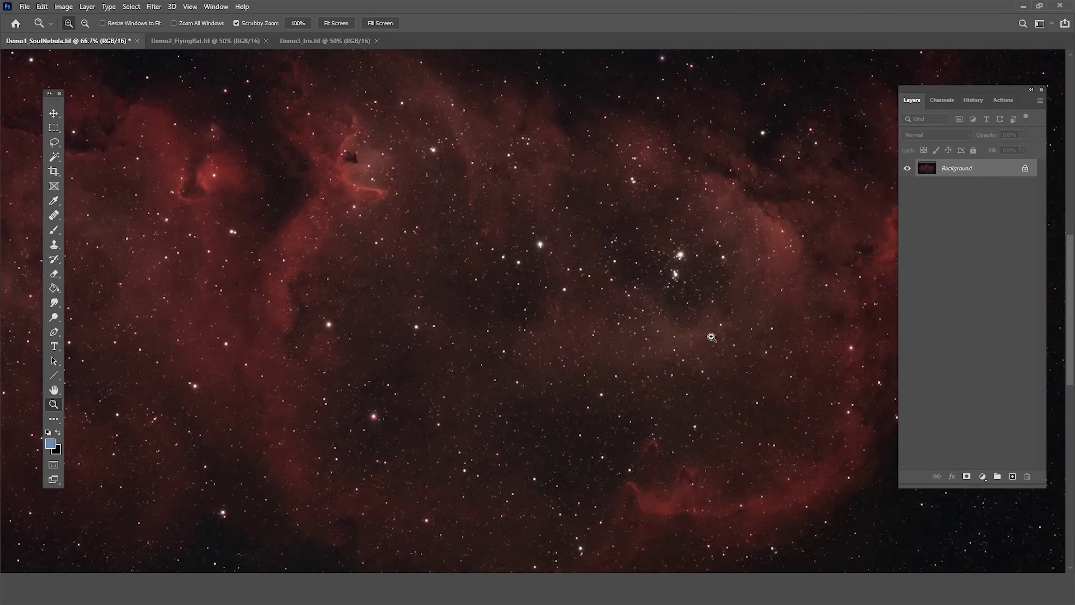
Zoom in to check the star selection, then bring up Expand Selection with 2 pixels.
{"action": "left_click", "coordinate": [694, 324]}
{"action": "left_click", "coordinate": [641, 284]}
{"action": "left_click", "coordinate": [601, 254]}
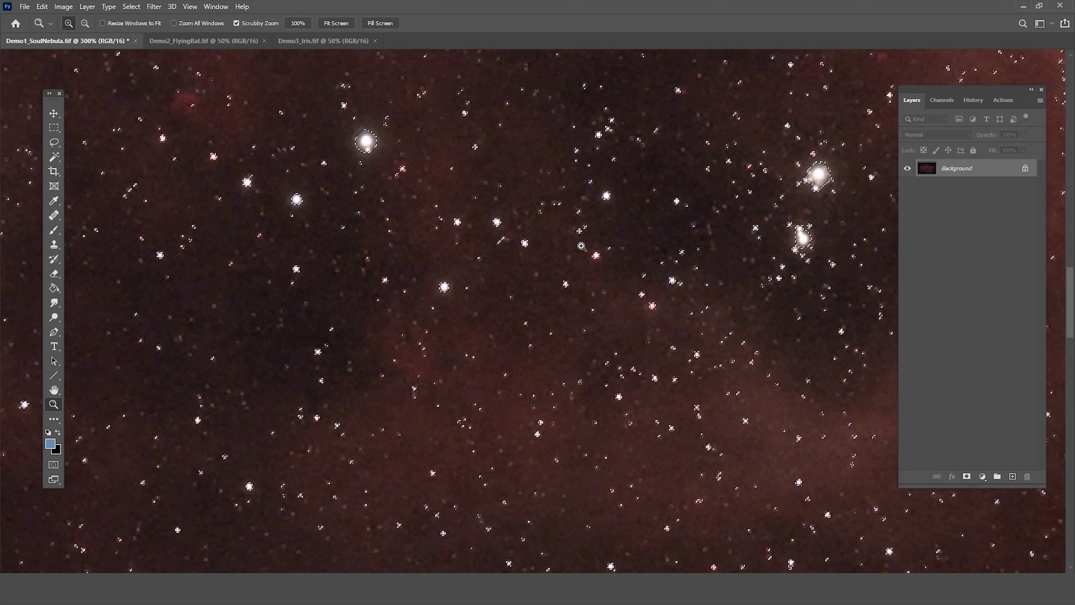
{"action": "left_click", "coordinate": [547, 246], "text": "alt"}
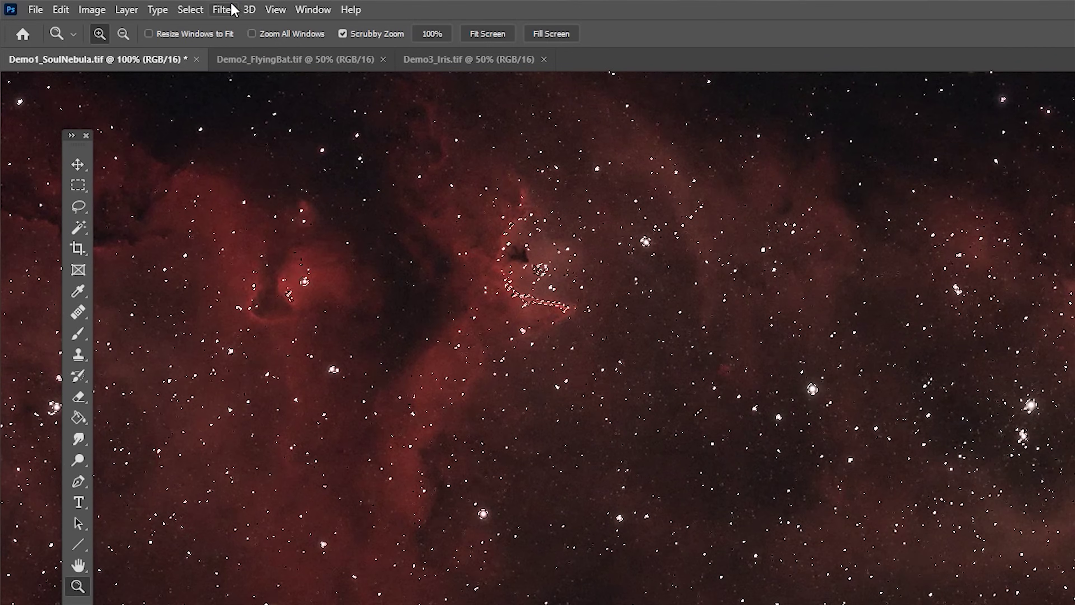
{"action": "left_click", "coordinate": [191, 9]}
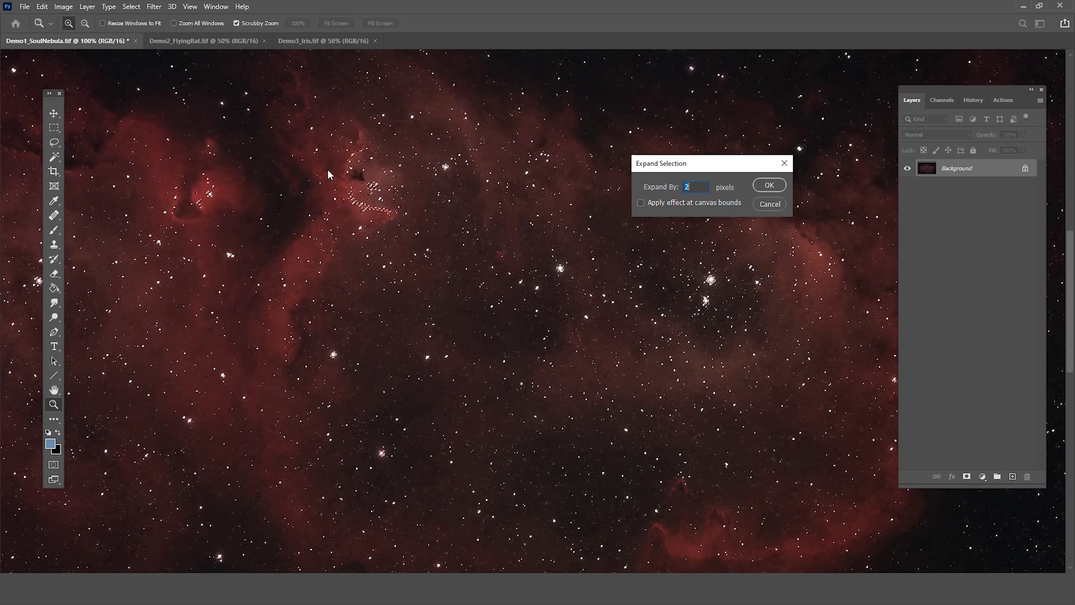
Expand the star selection by 2 pixels and zoom in to check the outlines.
{"action": "left_click_drag", "start_coordinate": [729, 167], "coordinate": [708, 151]}
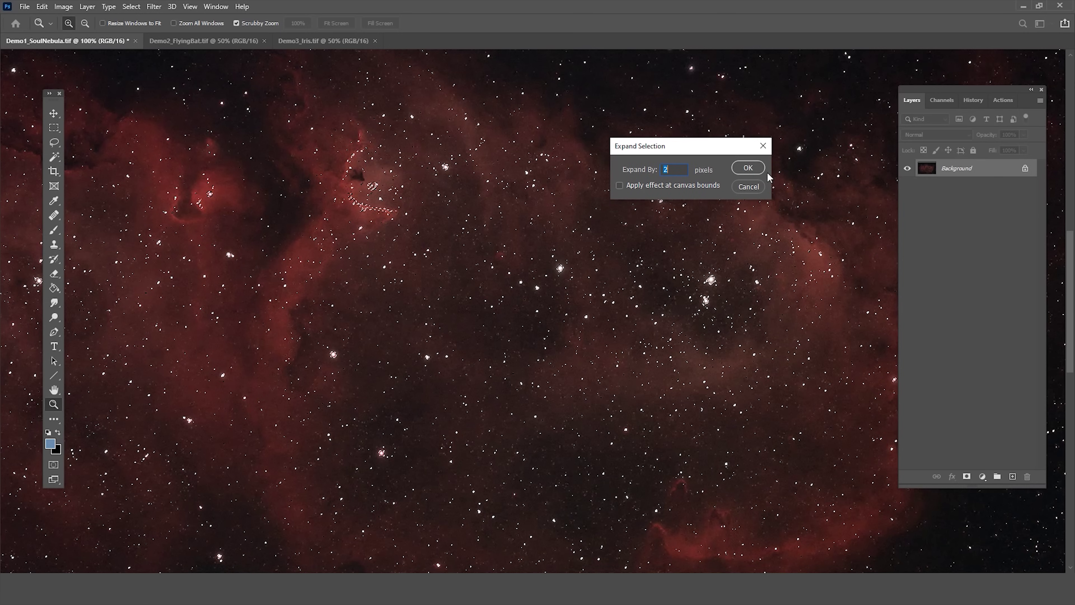
{"action": "left_click", "coordinate": [748, 167]}
{"action": "left_click", "coordinate": [567, 250]}
{"action": "left_click", "coordinate": [568, 250]}
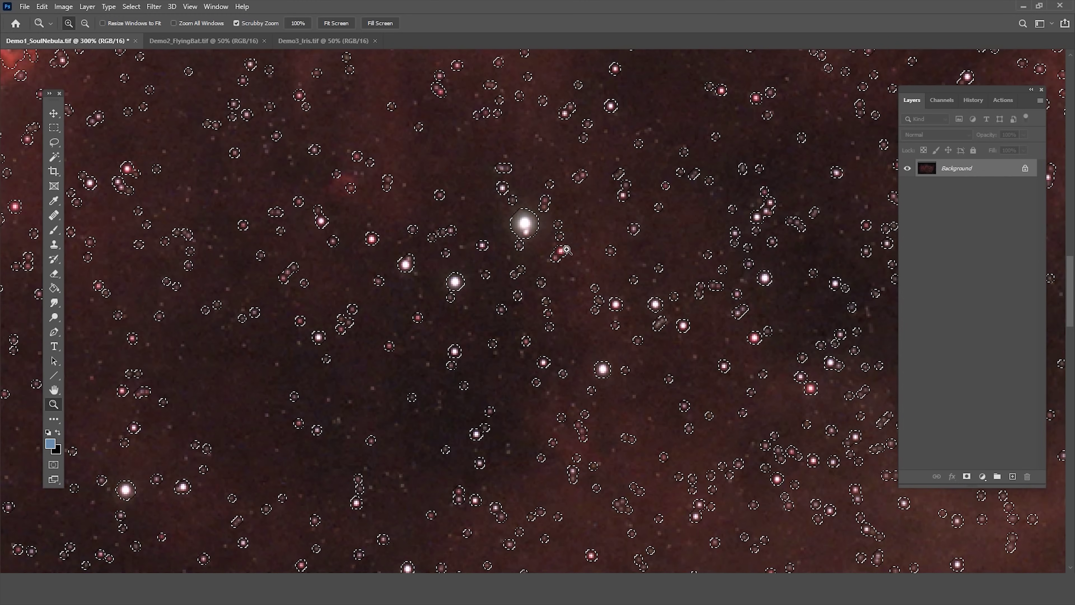
{"action": "left_click", "coordinate": [608, 253], "text": "alt"}
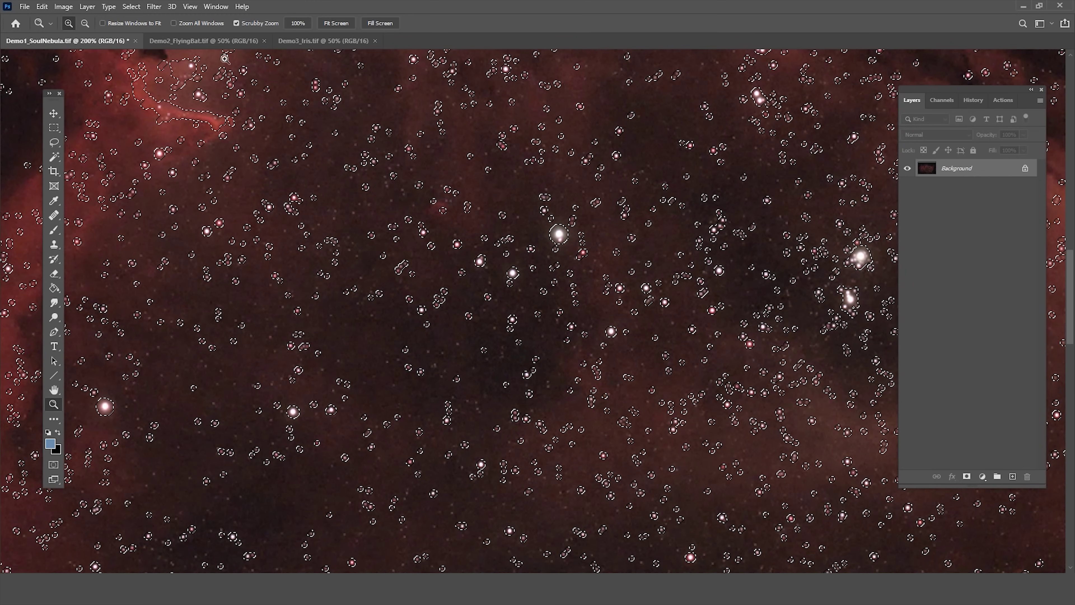
Feather the star selection with a 3-pixel radius.
{"action": "left_click", "coordinate": [131, 7]}
{"action": "mouse_move", "coordinate": [199, 165]}
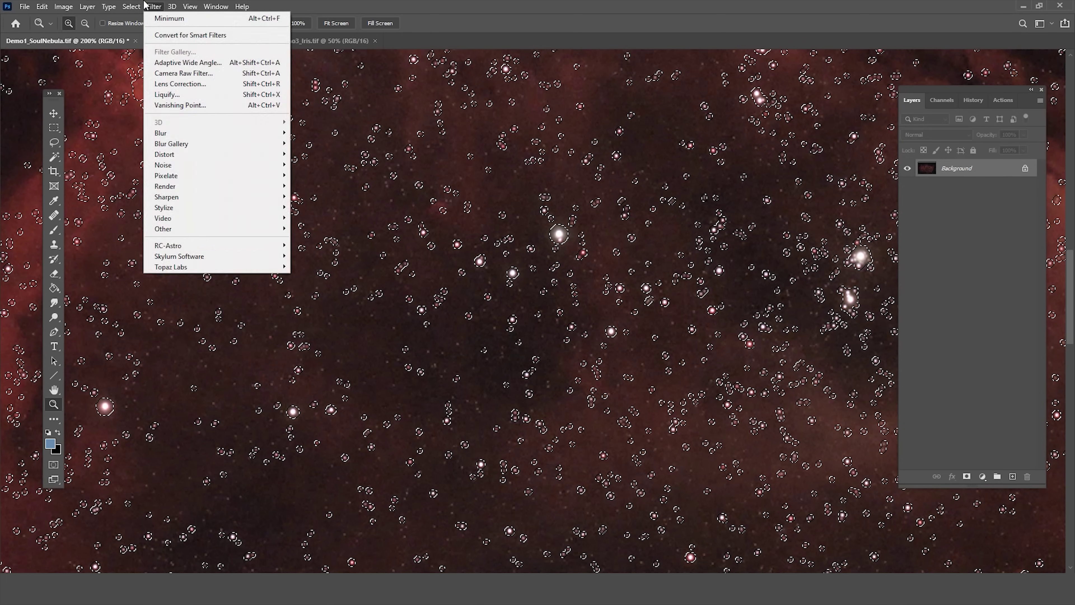
{"action": "mouse_move", "coordinate": [131, 7]}
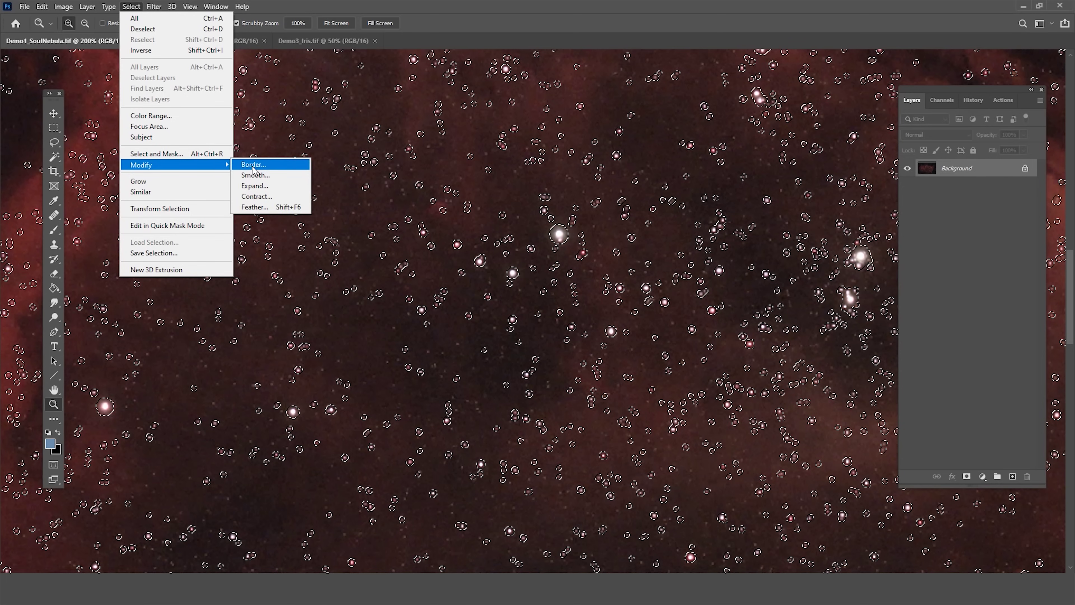
{"action": "left_click", "coordinate": [280, 208]}
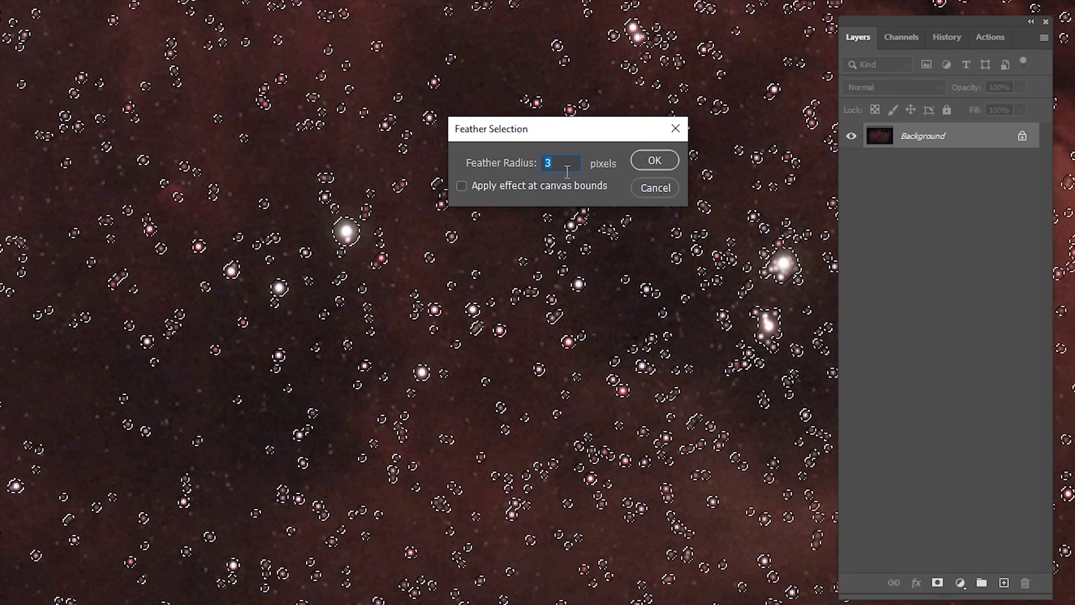
{"action": "left_click", "coordinate": [663, 158]}
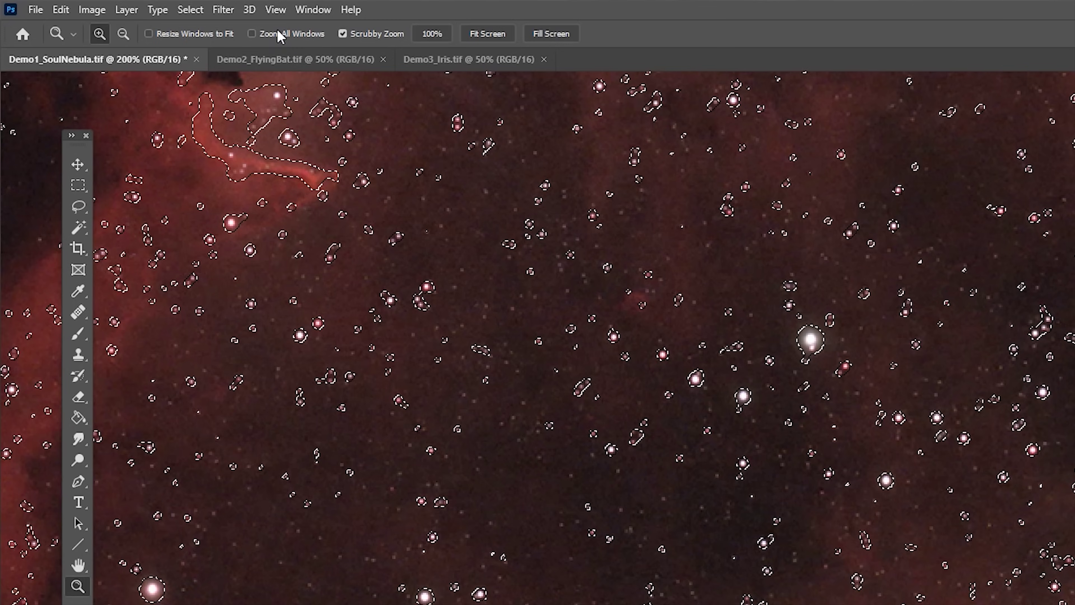
{"action": "left_click", "coordinate": [199, 10]}
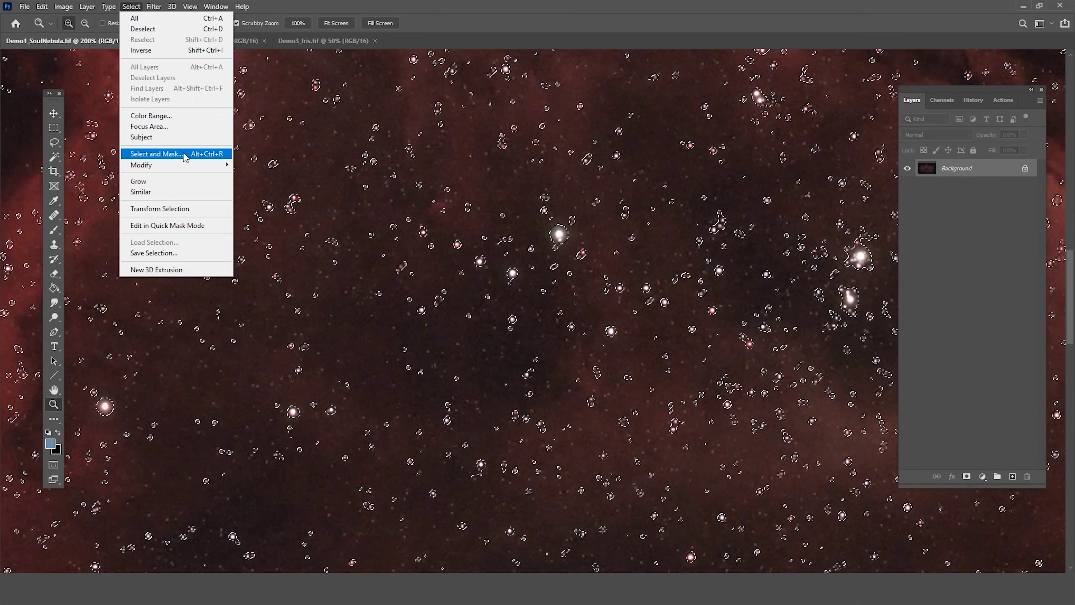
Open Select and Mask, fit the star mask in view, and preview it in Black & White.
{"action": "left_click", "coordinate": [228, 223]}
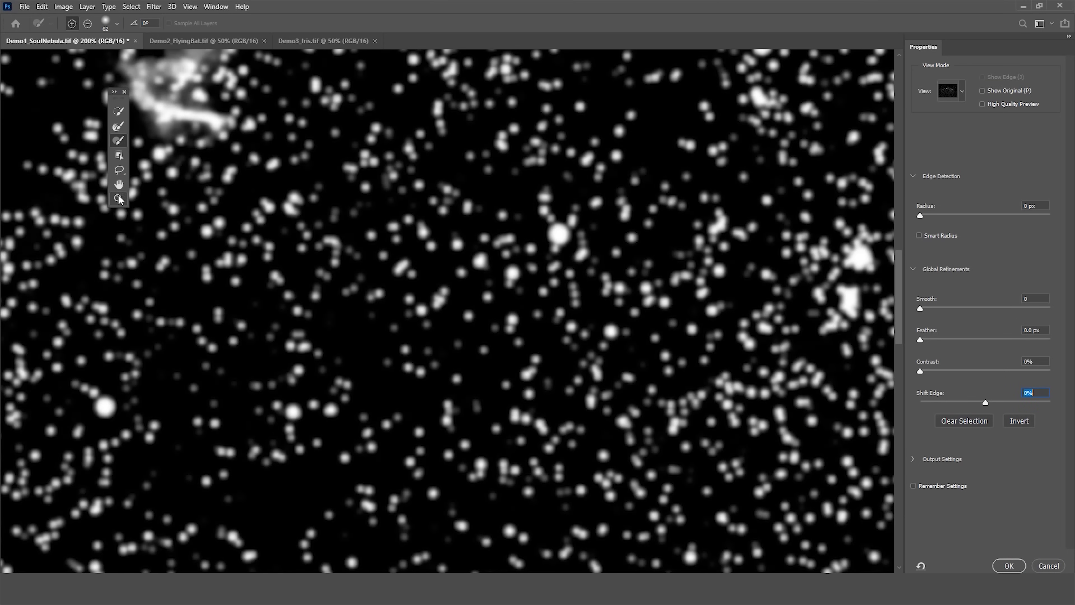
{"action": "left_click", "coordinate": [118, 198]}
{"action": "key", "text": "ctrl+minus"}
{"action": "key", "text": "ctrl+minus"}
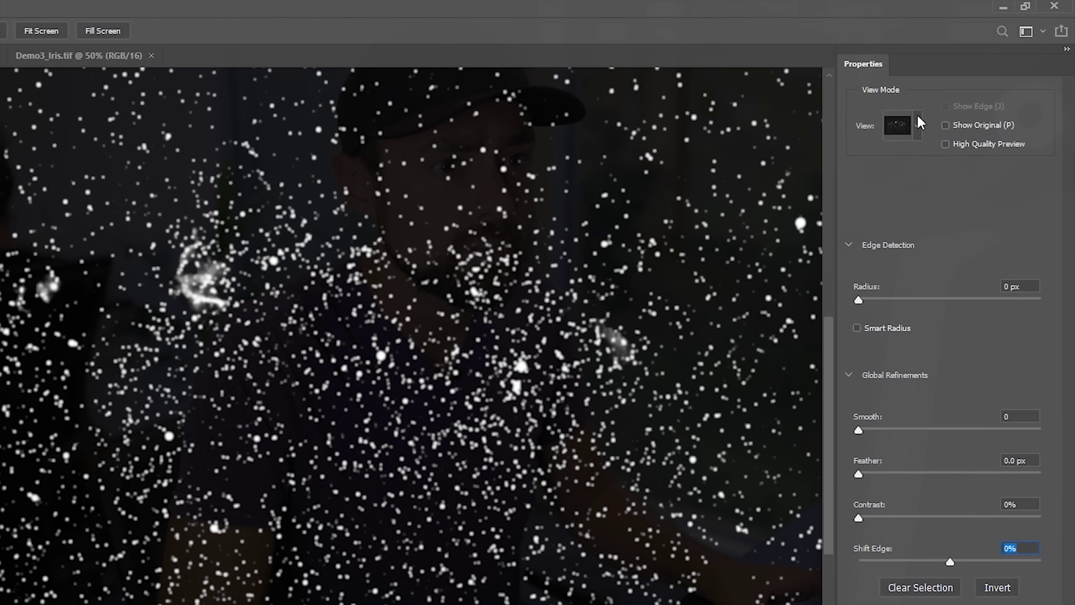
{"action": "left_click", "coordinate": [962, 91]}
{"action": "left_click", "coordinate": [905, 166]}
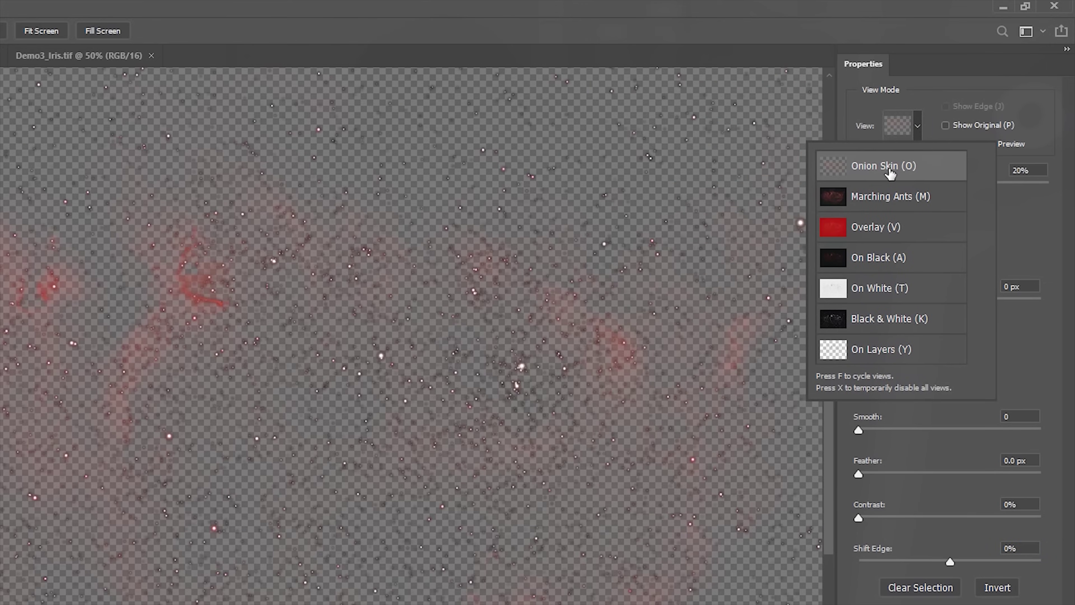
{"action": "left_click", "coordinate": [890, 228]}
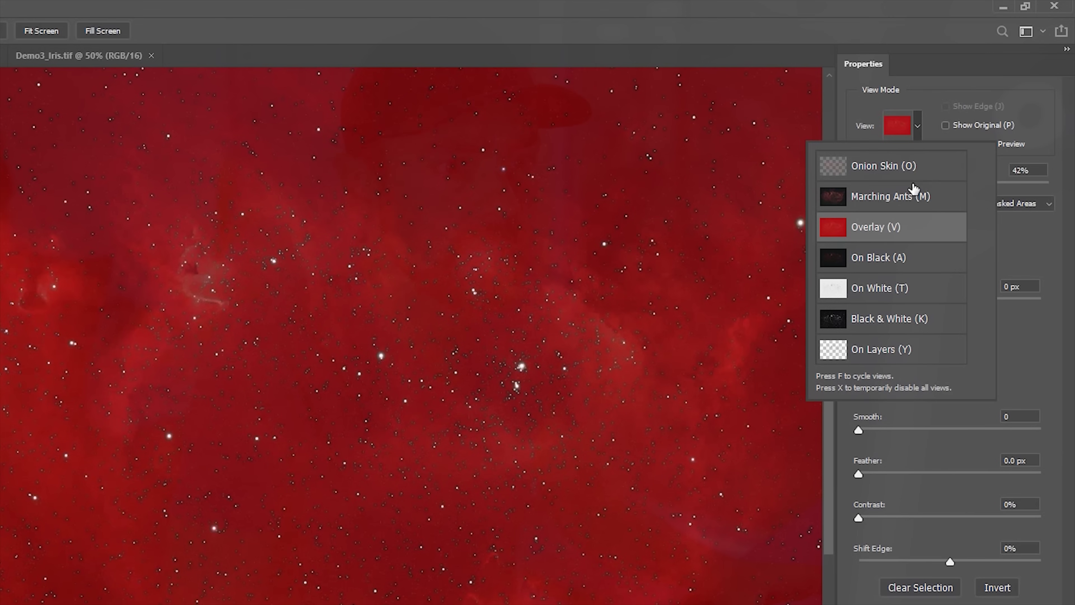
{"action": "left_click", "coordinate": [892, 176]}
{"action": "left_click", "coordinate": [898, 322]}
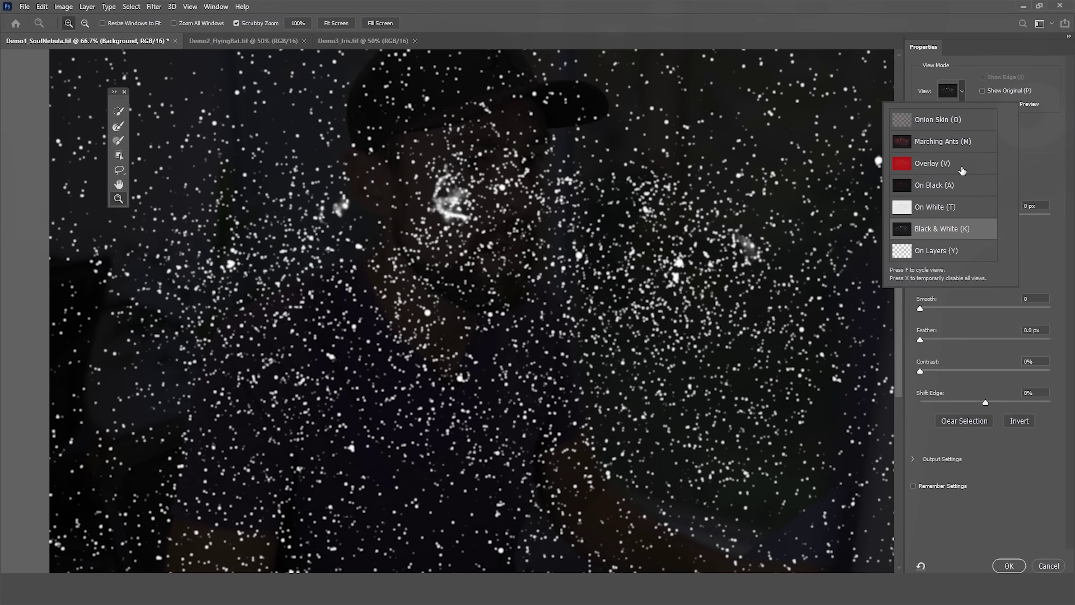
{"action": "left_click", "coordinate": [1021, 99]}
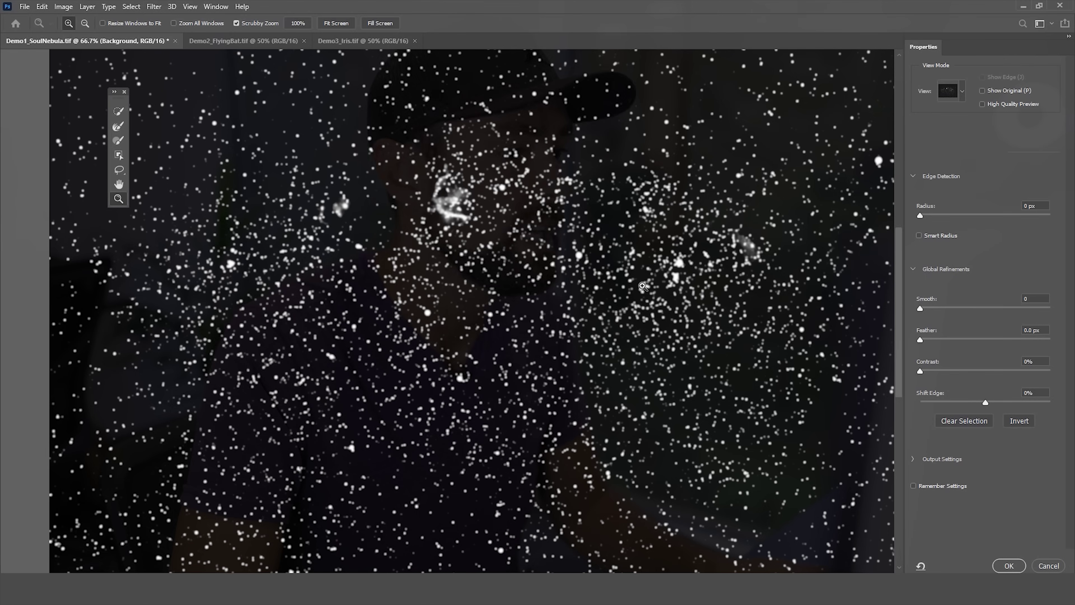
Inspect the bright ring, then set the Refine Edge Brush to 58 px, 0% hardness.
{"action": "left_click", "coordinate": [450, 203]}
{"action": "left_click", "coordinate": [415, 163]}
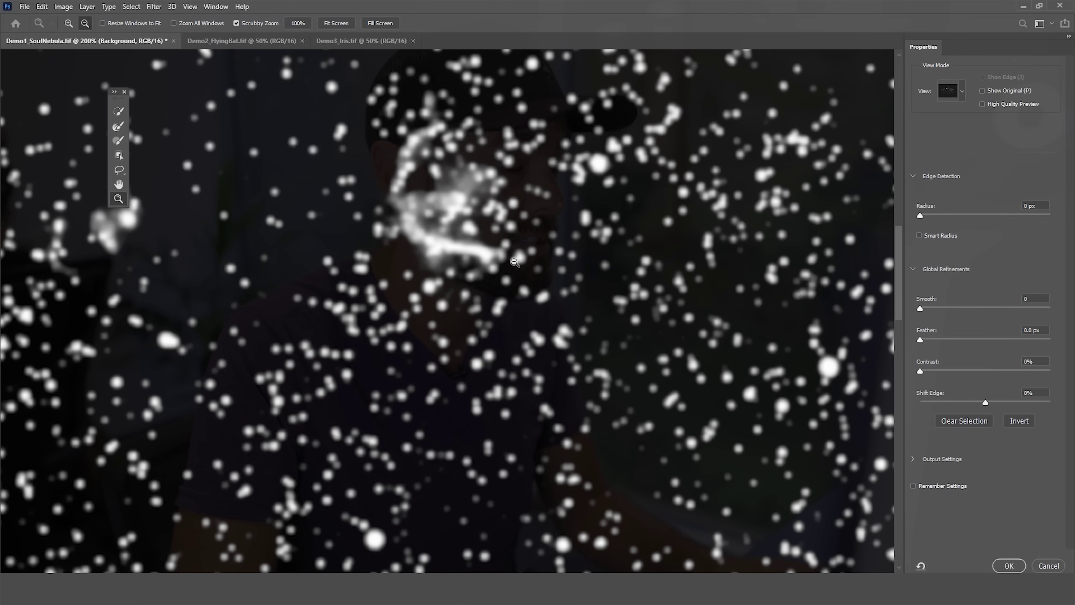
{"action": "left_click", "coordinate": [514, 262], "text": "alt"}
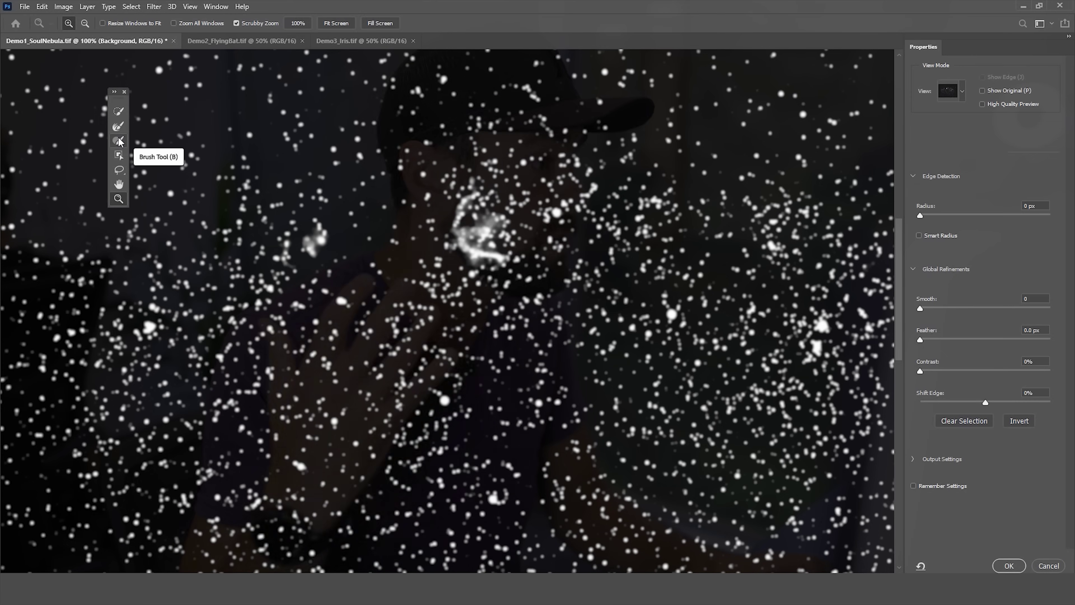
{"action": "left_click", "coordinate": [120, 141]}
{"action": "left_click", "coordinate": [118, 24]}
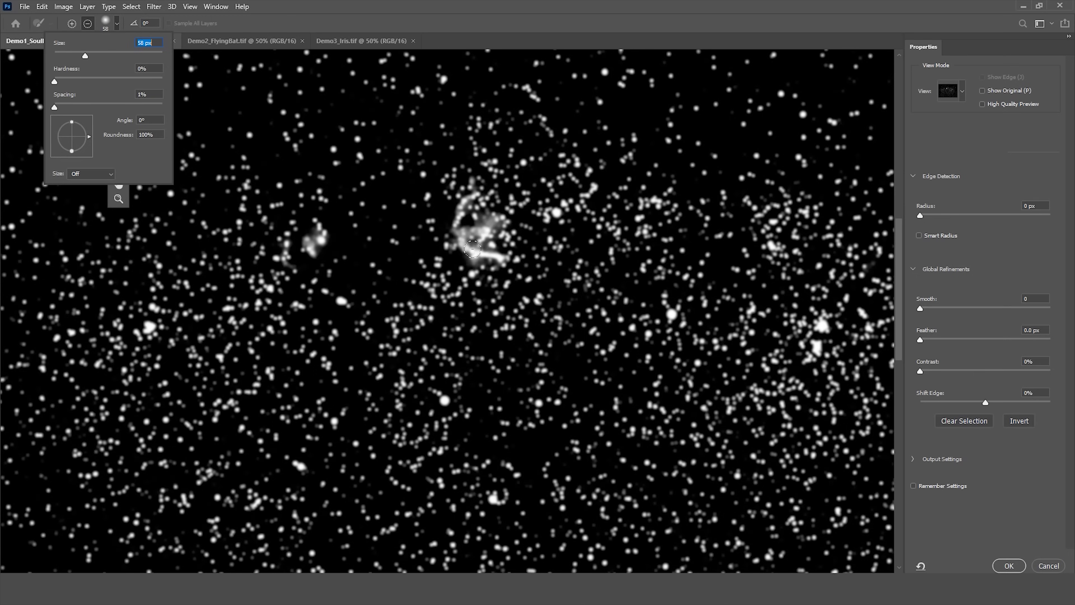
{"action": "left_click", "coordinate": [472, 249]}
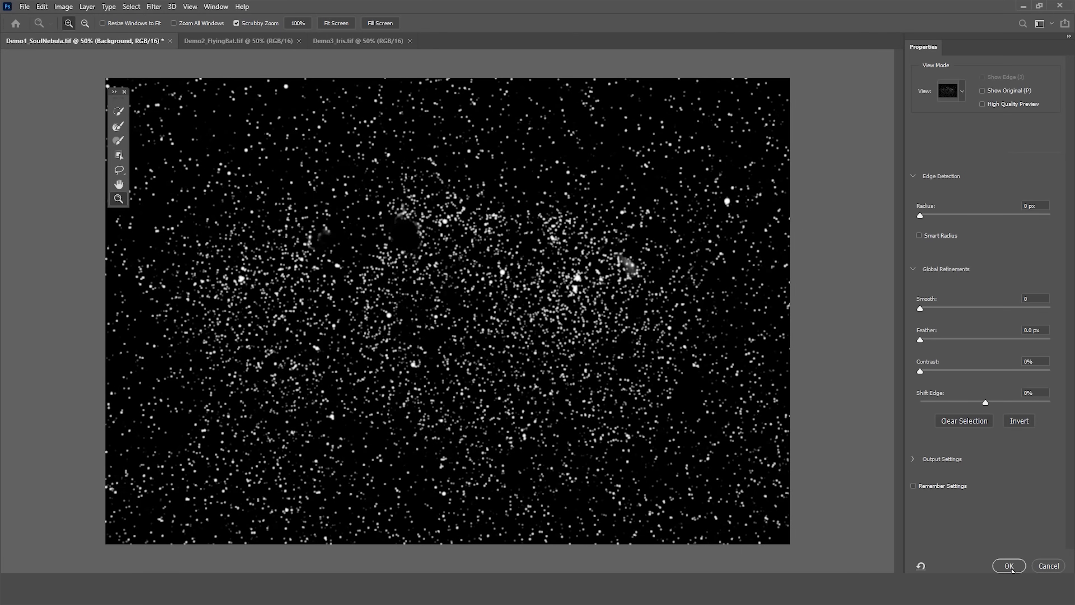
Accept the refined selection and open the Minimum filter with Preserve set to Roundness.
{"action": "left_click", "coordinate": [1010, 568]}
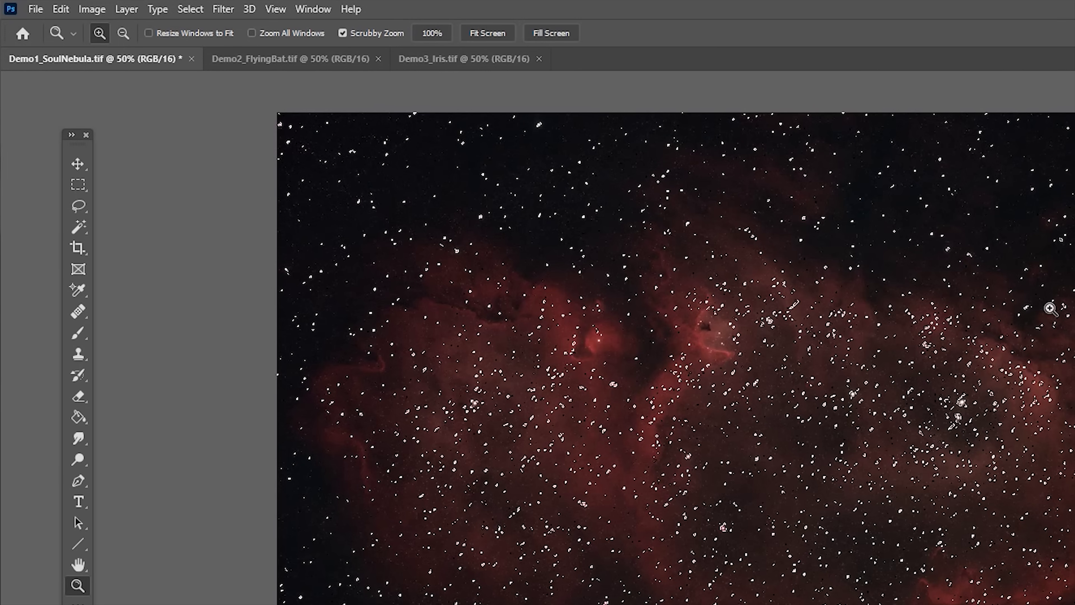
{"action": "left_click", "coordinate": [222, 9]}
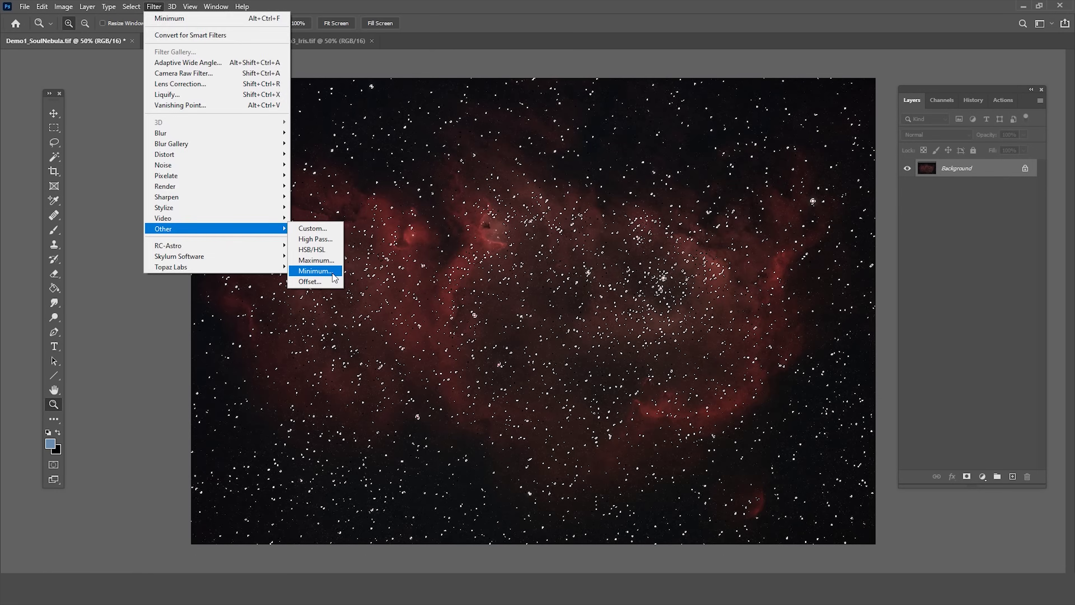
{"action": "left_click", "coordinate": [333, 276]}
{"action": "left_click_drag", "start_coordinate": [698, 98], "coordinate": [626, 142]}
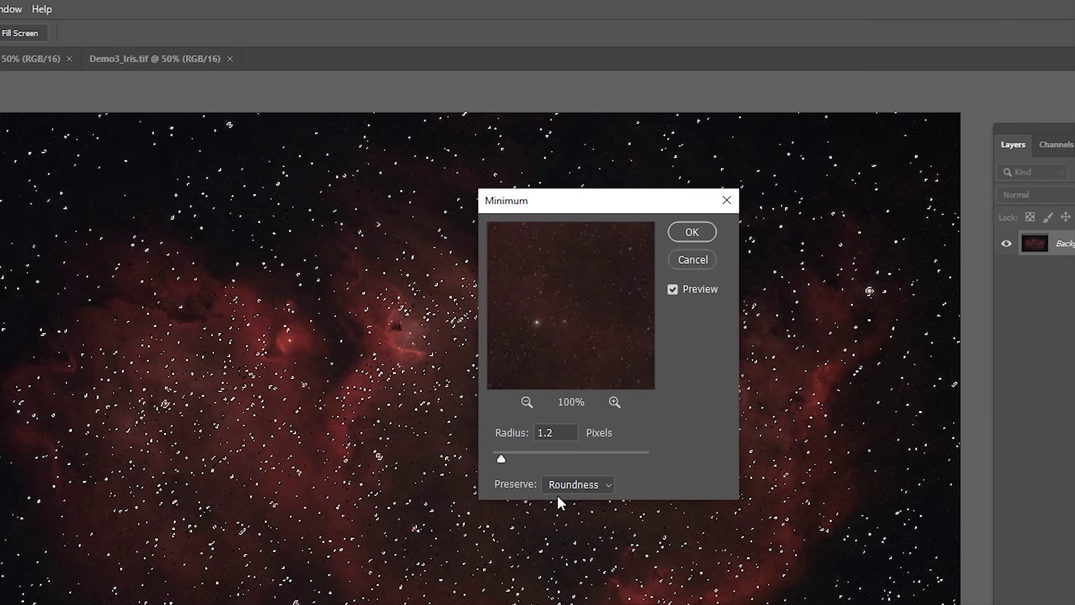
{"action": "left_click", "coordinate": [584, 486]}
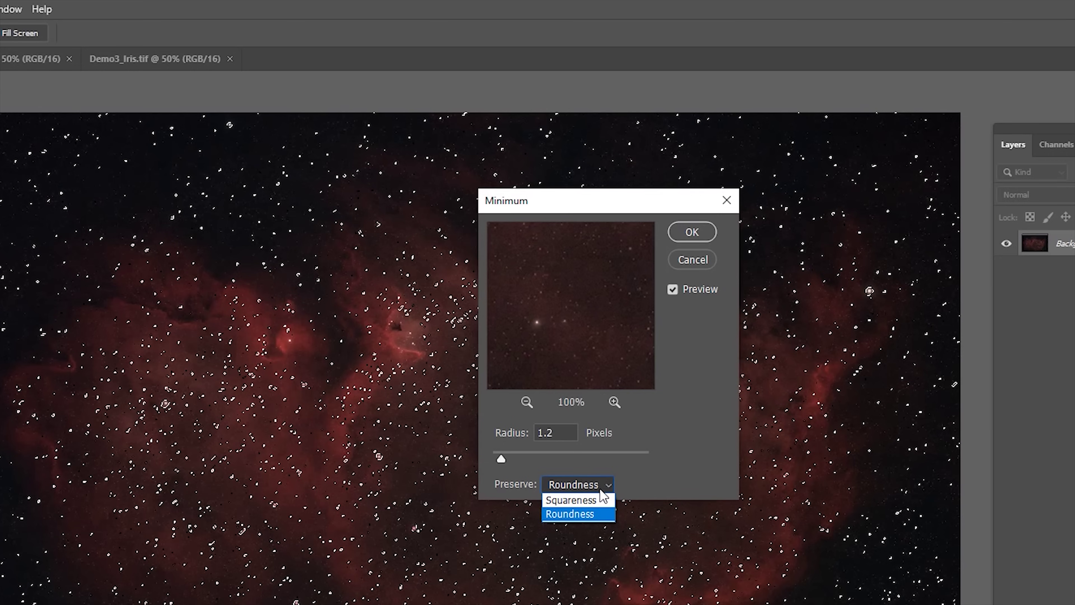
{"action": "left_click", "coordinate": [586, 516]}
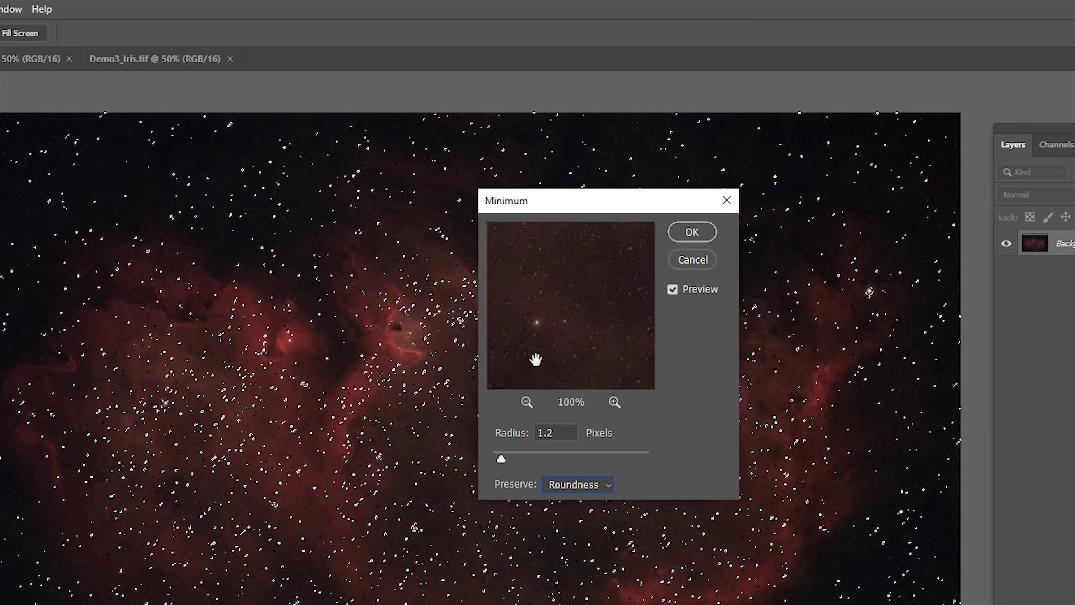
Lower the Minimum radius to 0.5 pixels, checking the 300% preview, and apply it.
{"action": "left_click_drag", "start_coordinate": [583, 205], "coordinate": [564, 166]}
{"action": "left_click_drag", "start_coordinate": [600, 281], "coordinate": [522, 251]}
{"action": "left_click", "coordinate": [594, 363]}
{"action": "left_click", "coordinate": [595, 363]}
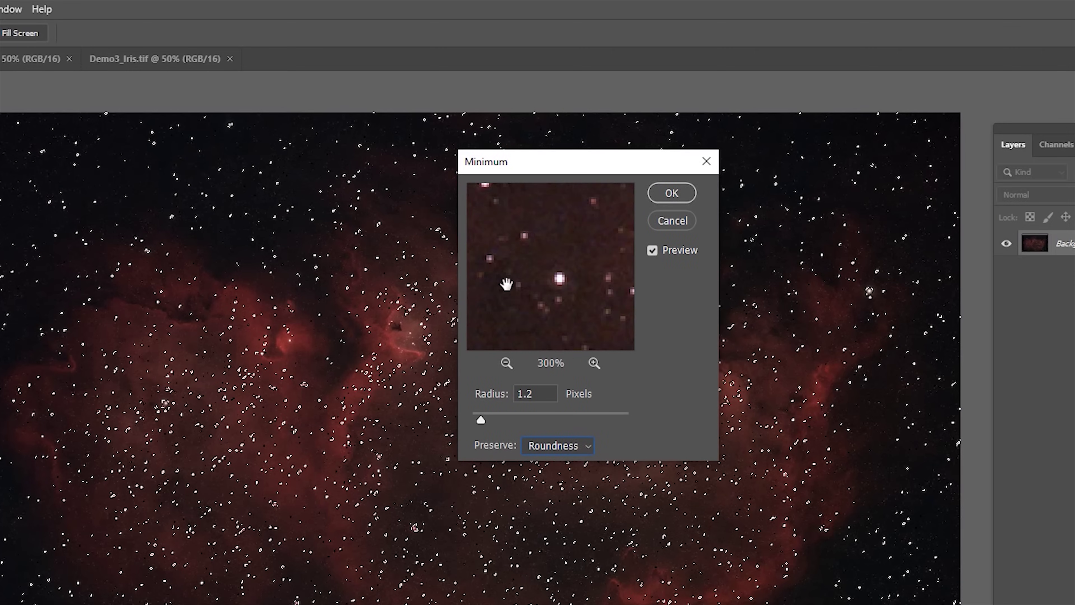
{"action": "left_click_drag", "start_coordinate": [601, 324], "coordinate": [533, 296]}
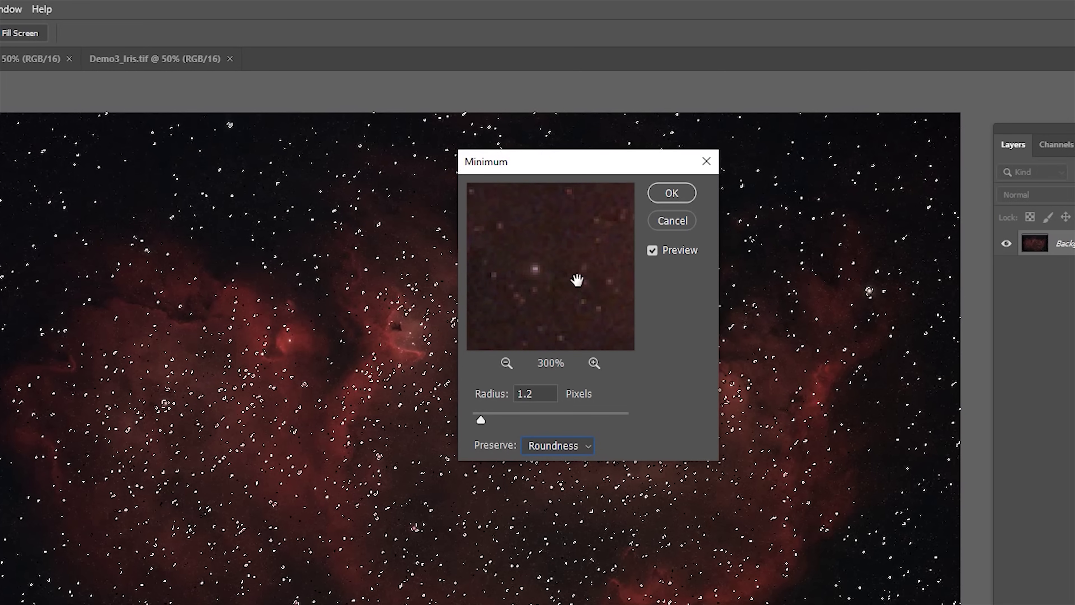
{"action": "left_click_drag", "start_coordinate": [481, 417], "coordinate": [476, 419]}
{"action": "left_click_drag", "start_coordinate": [509, 259], "coordinate": [468, 293]}
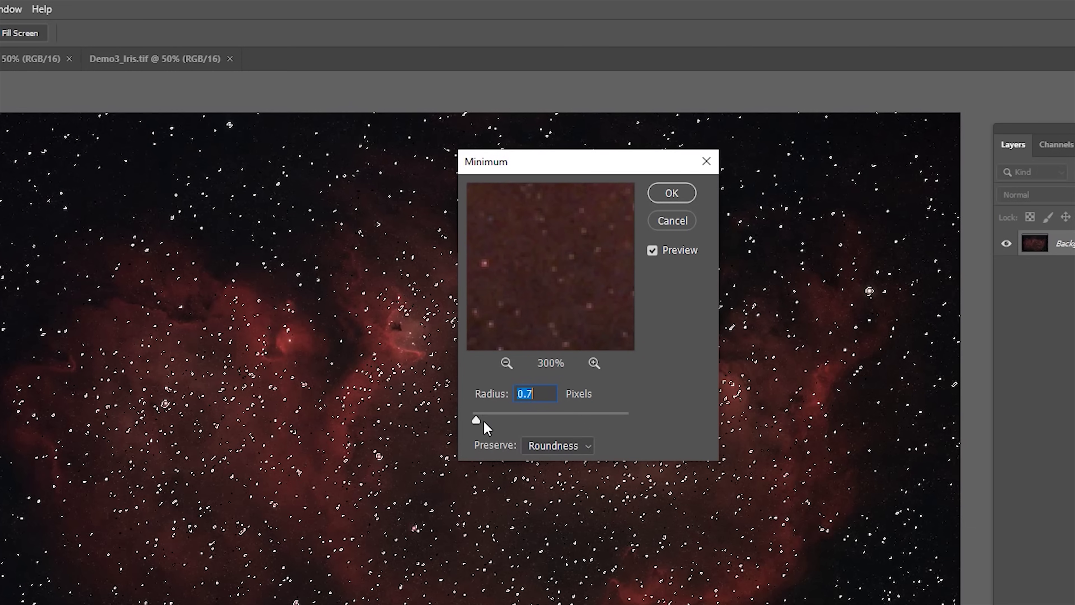
{"action": "left_click", "coordinate": [532, 395]}
{"action": "key", "text": "Down"}
{"action": "key", "text": "Down"}
{"action": "left_click_drag", "start_coordinate": [540, 257], "coordinate": [609, 304]}
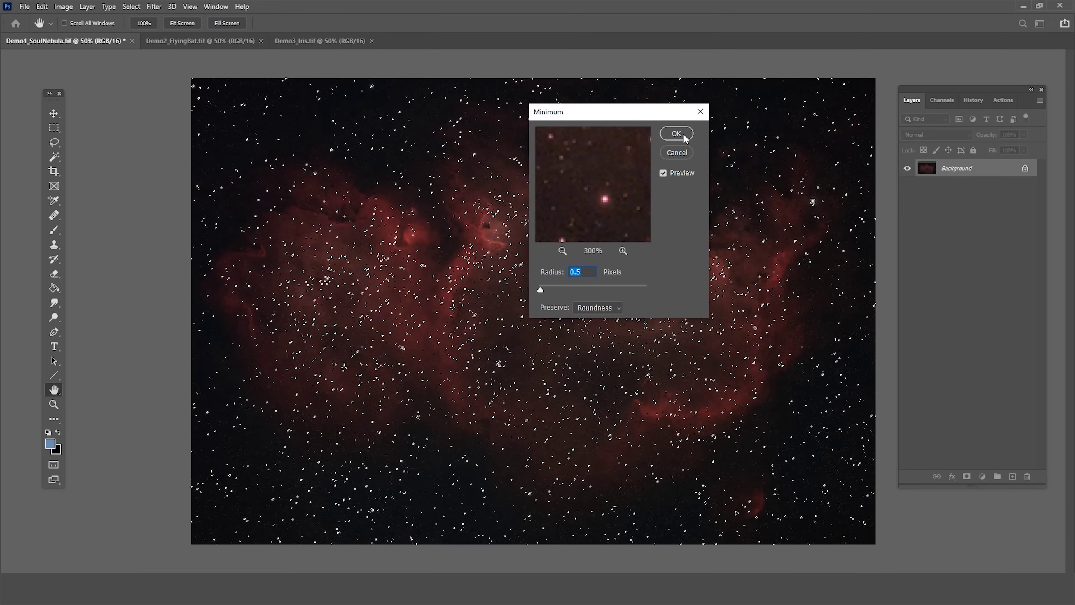
{"action": "left_click", "coordinate": [676, 134]}
Revert the image to an earlier state in the History panel.
{"action": "key", "text": "z"}
{"action": "left_click", "coordinate": [53, 128]}
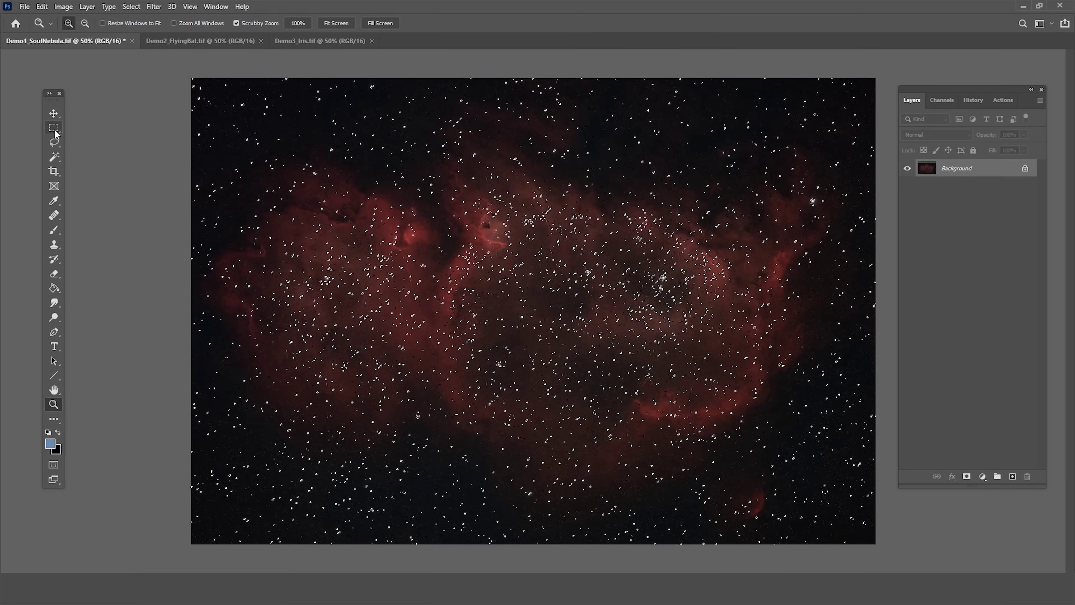
{"action": "left_click", "coordinate": [55, 402]}
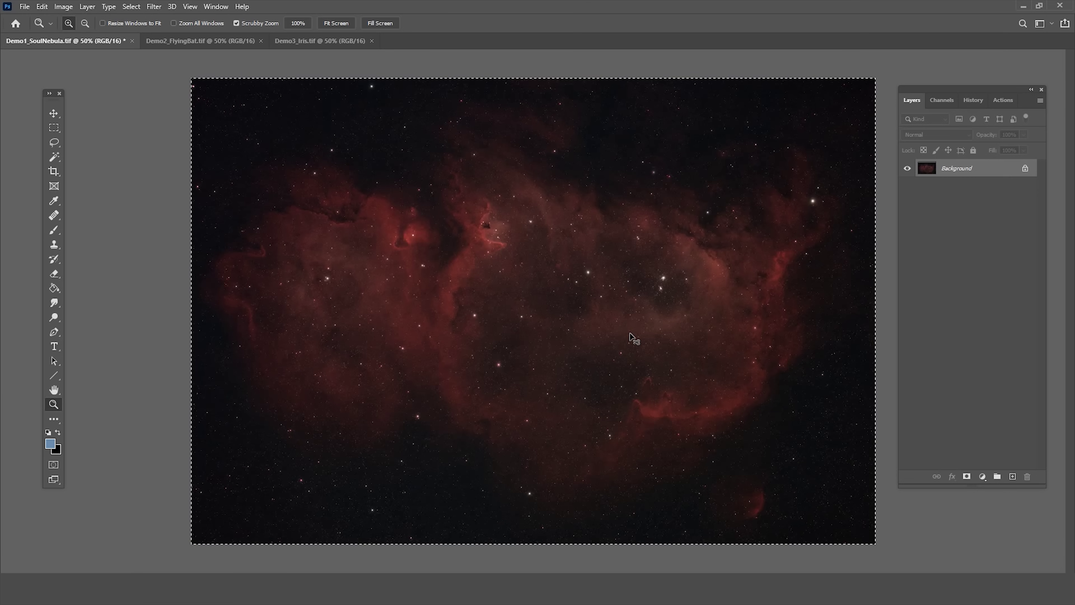
{"action": "left_click", "coordinate": [974, 100]}
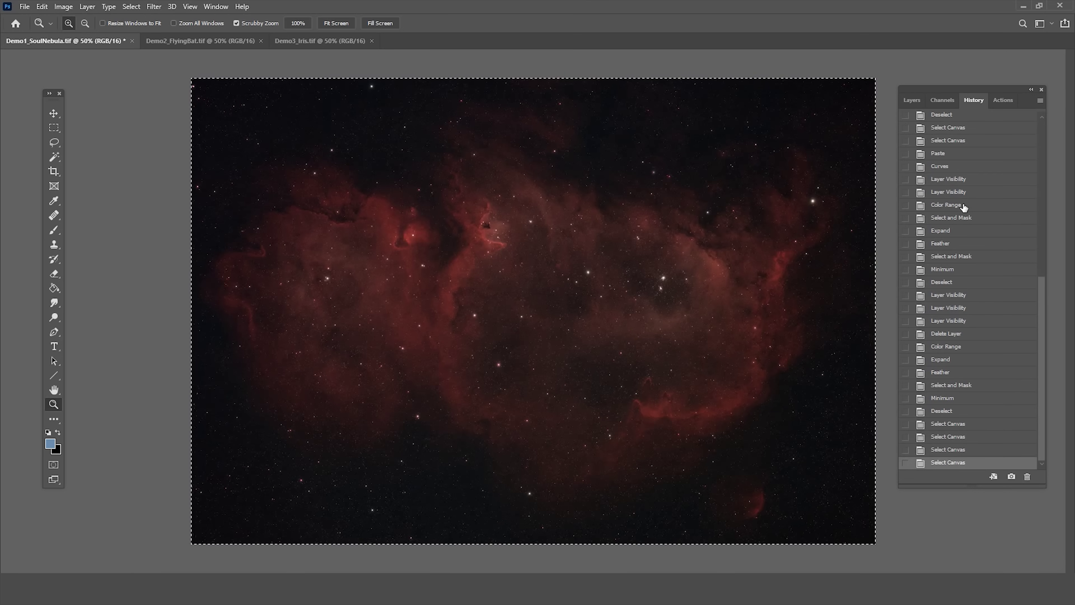
{"action": "left_click", "coordinate": [949, 164]}
Duplicate the image to Layer 1 with Ctrl+J and toggle its visibility to compare with Background.
{"action": "left_click", "coordinate": [911, 100]}
{"action": "key", "text": "ctrl+j"}
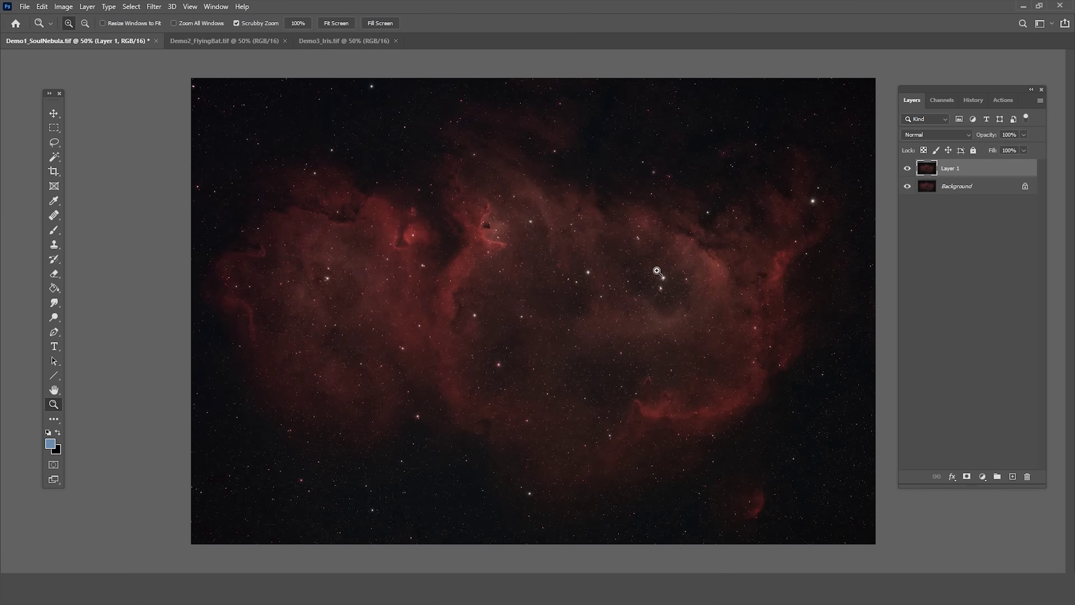
{"action": "left_click", "coordinate": [907, 168]}
{"action": "left_click", "coordinate": [907, 169]}
{"action": "left_click", "coordinate": [908, 169]}
{"action": "left_click", "coordinate": [906, 169]}
{"action": "left_click", "coordinate": [906, 169]}
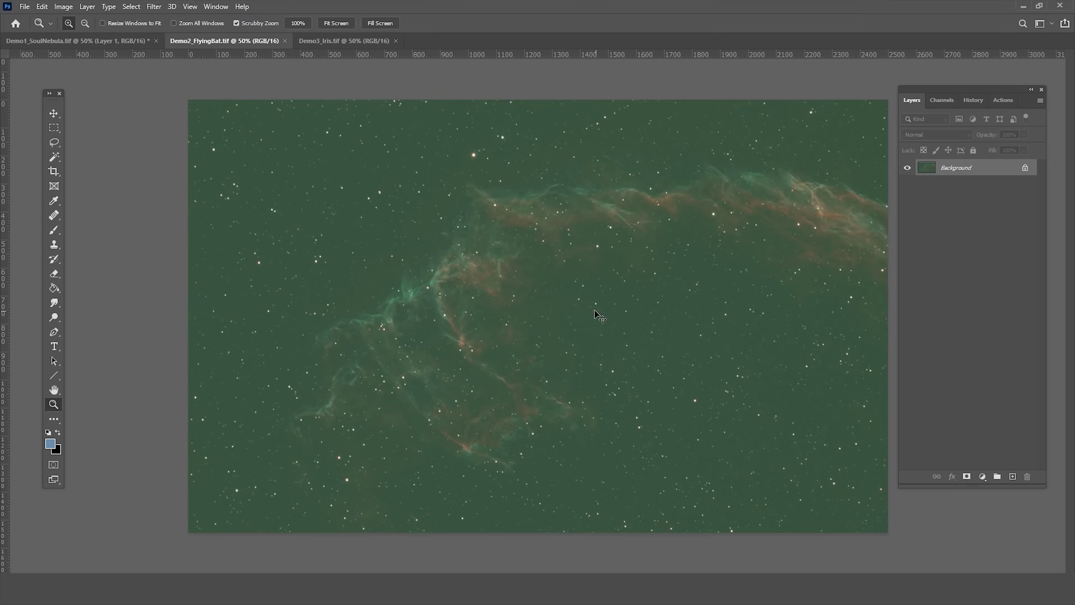
Select the entire Flying Bat canvas with Ctrl+A.
{"action": "key", "text": "ctrl+a"}
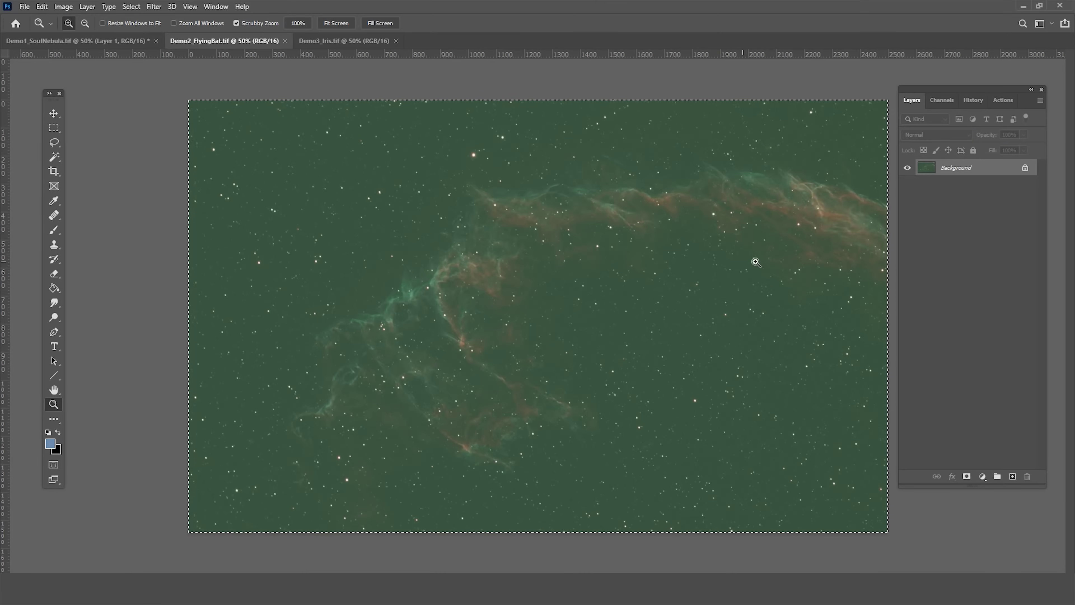
Duplicate to Layer 1 and darken it with an S-shaped Curves adjustment (153/78, 206/200).
{"action": "key", "text": "ctrl+j"}
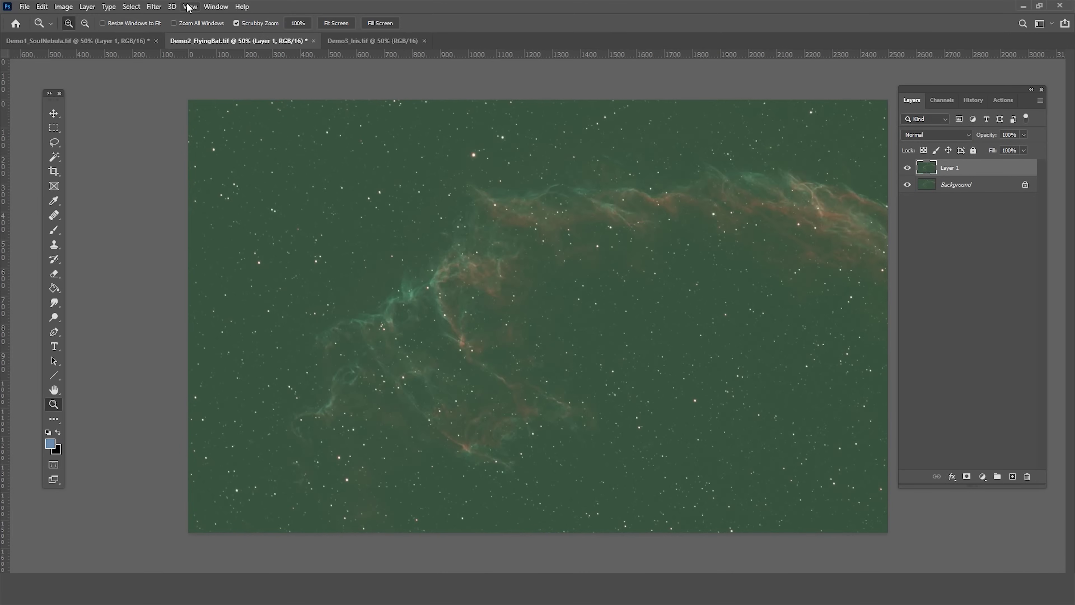
{"action": "left_click", "coordinate": [64, 7]}
{"action": "mouse_move", "coordinate": [163, 35]}
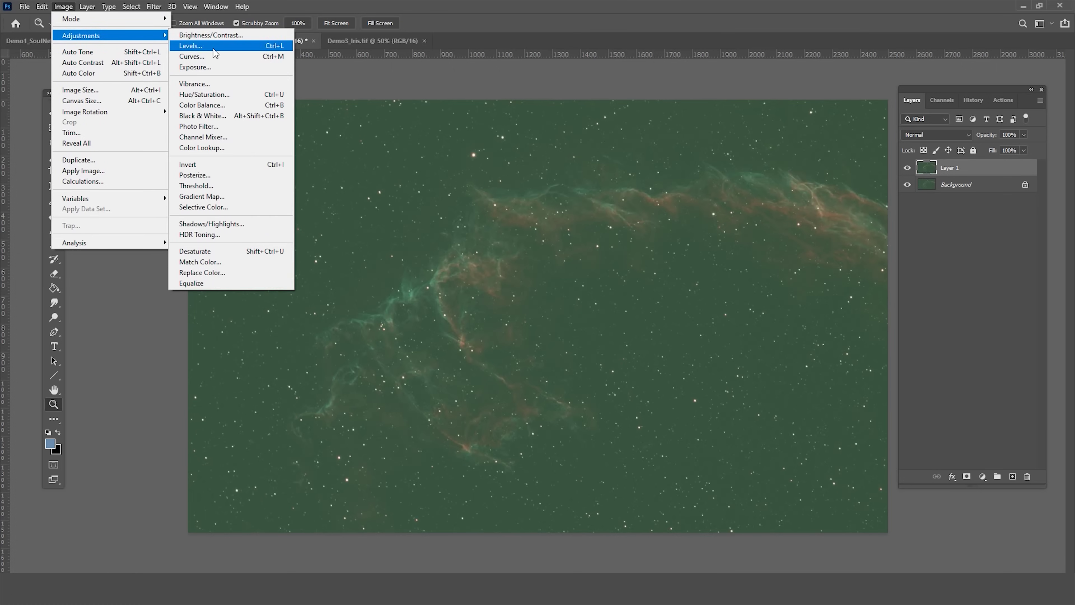
{"action": "left_click", "coordinate": [211, 55]}
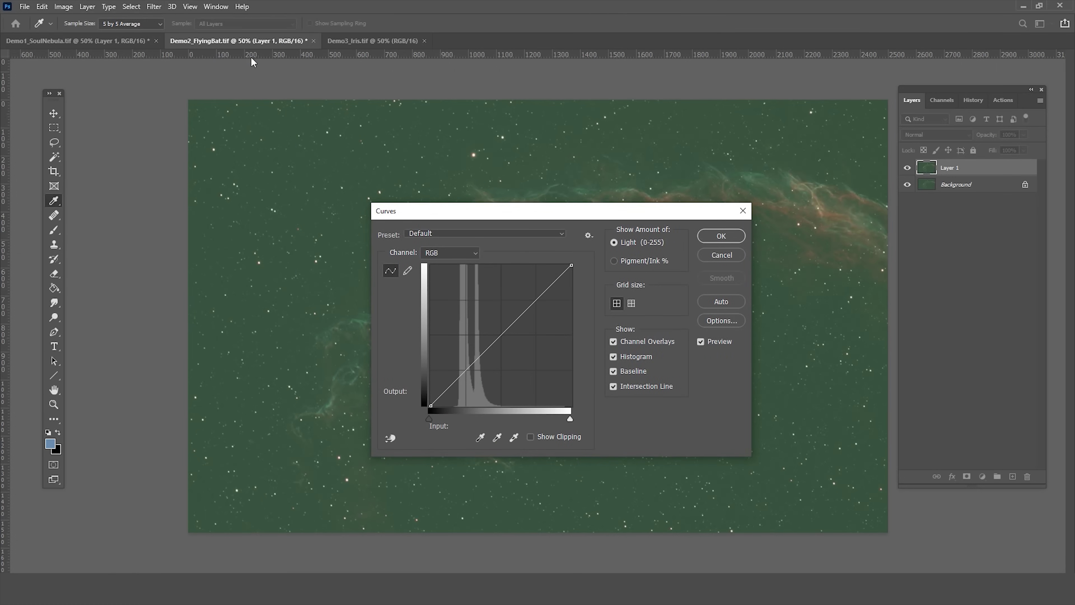
{"action": "left_click_drag", "start_coordinate": [603, 213], "coordinate": [576, 153]}
{"action": "left_click_drag", "start_coordinate": [488, 260], "coordinate": [491, 300]}
{"action": "left_click_drag", "start_coordinate": [599, 149], "coordinate": [308, 91]}
{"action": "left_click_drag", "start_coordinate": [197, 236], "coordinate": [201, 240]}
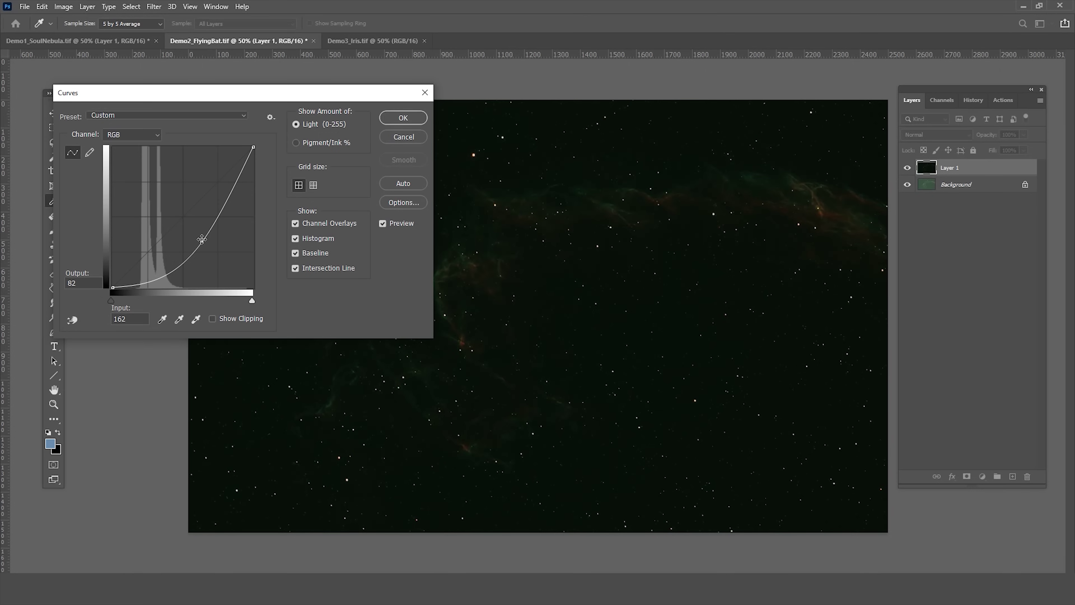
{"action": "left_click_drag", "start_coordinate": [243, 188], "coordinate": [229, 176]}
{"action": "left_click_drag", "start_coordinate": [206, 240], "coordinate": [201, 243]}
{"action": "left_click_drag", "start_coordinate": [233, 179], "coordinate": [229, 178]}
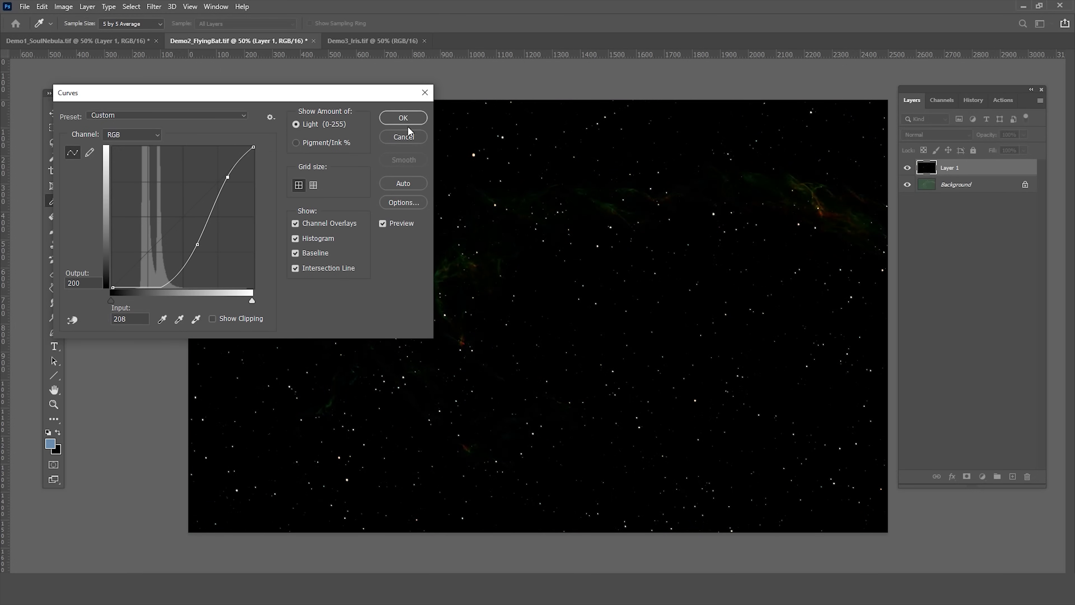
{"action": "left_click", "coordinate": [404, 118]}
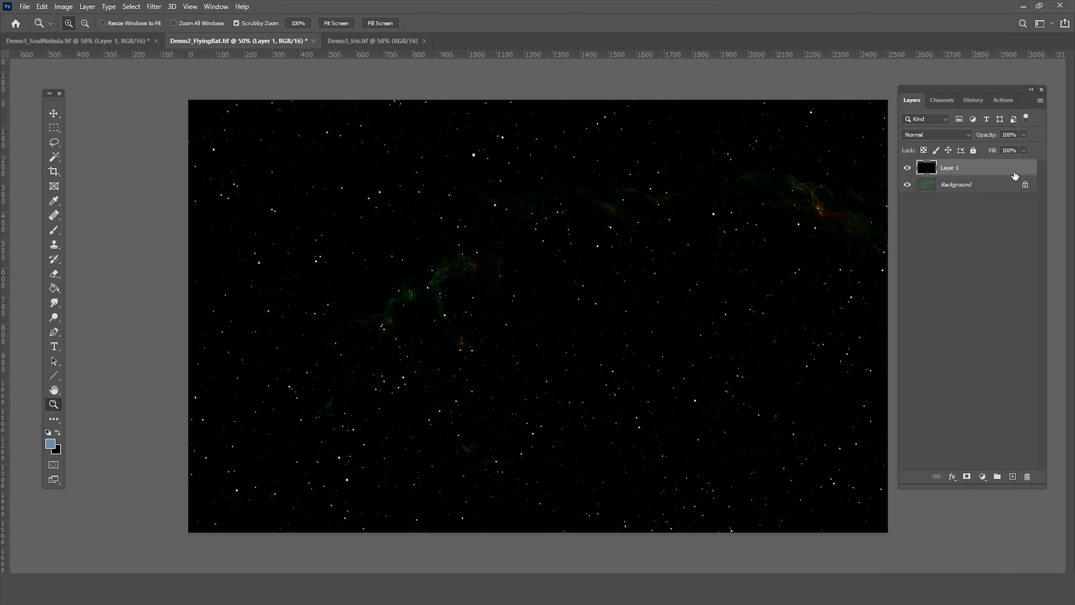
Select the Flying Bat stars with Color Range at Range 23 and zoom into the star field.
{"action": "left_click", "coordinate": [132, 7]}
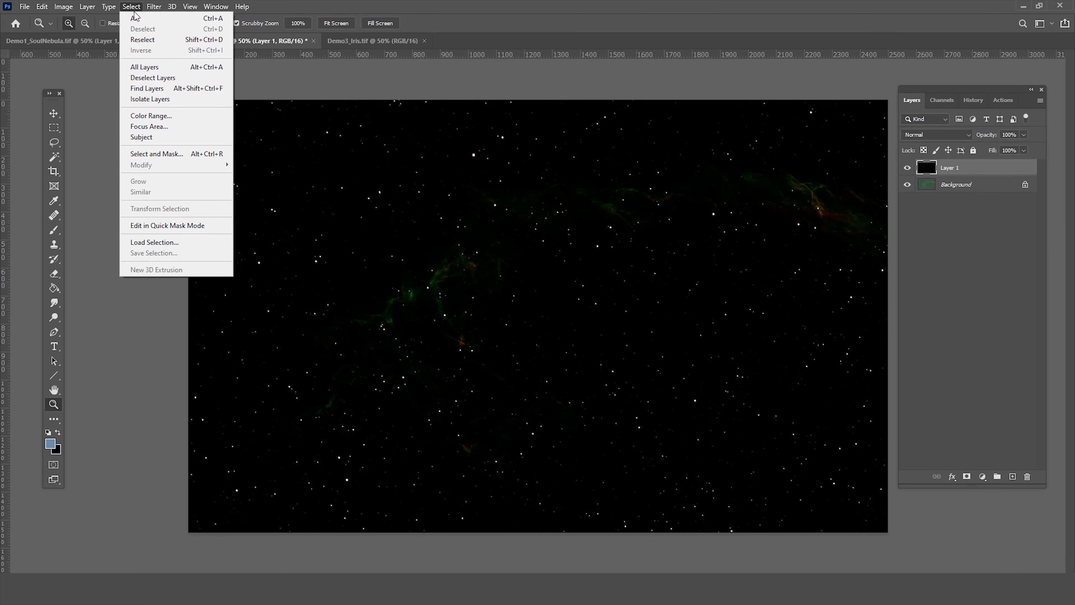
{"action": "left_click", "coordinate": [187, 116]}
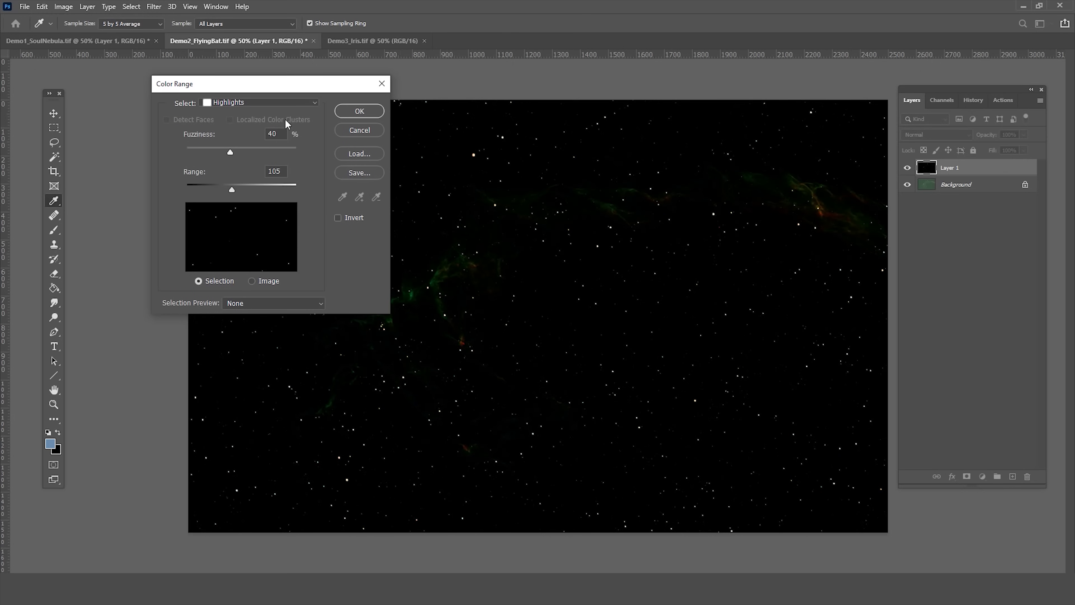
{"action": "left_click_drag", "start_coordinate": [225, 185], "coordinate": [196, 191]}
{"action": "left_click", "coordinate": [375, 110]}
{"action": "key", "text": "z"}
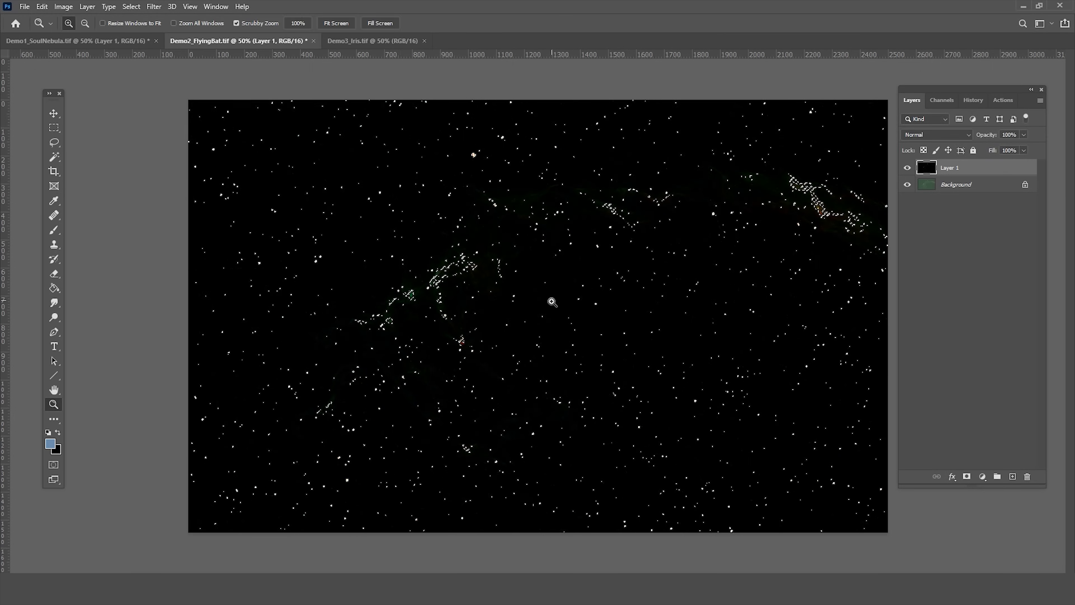
{"action": "left_click", "coordinate": [520, 339]}
{"action": "left_click_drag", "start_coordinate": [671, 332], "coordinate": [536, 226]}
Expand the star selection by 2 pixels, feather it by 2 pixels, and open Select and Mask.
{"action": "left_click", "coordinate": [131, 7]}
{"action": "mouse_move", "coordinate": [183, 165]}
{"action": "left_click", "coordinate": [276, 187]}
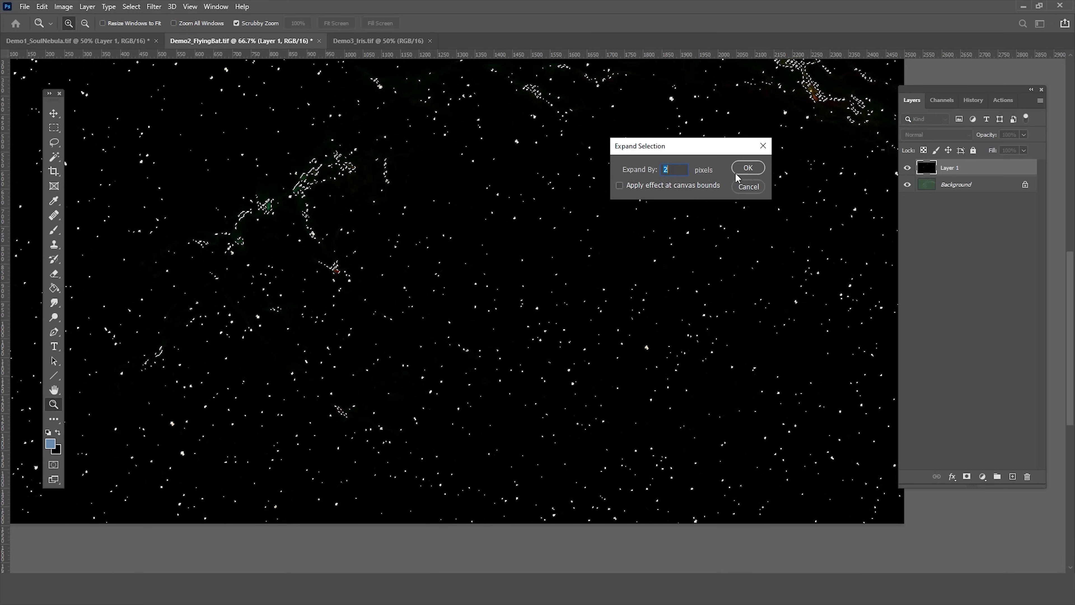
{"action": "left_click", "coordinate": [750, 168]}
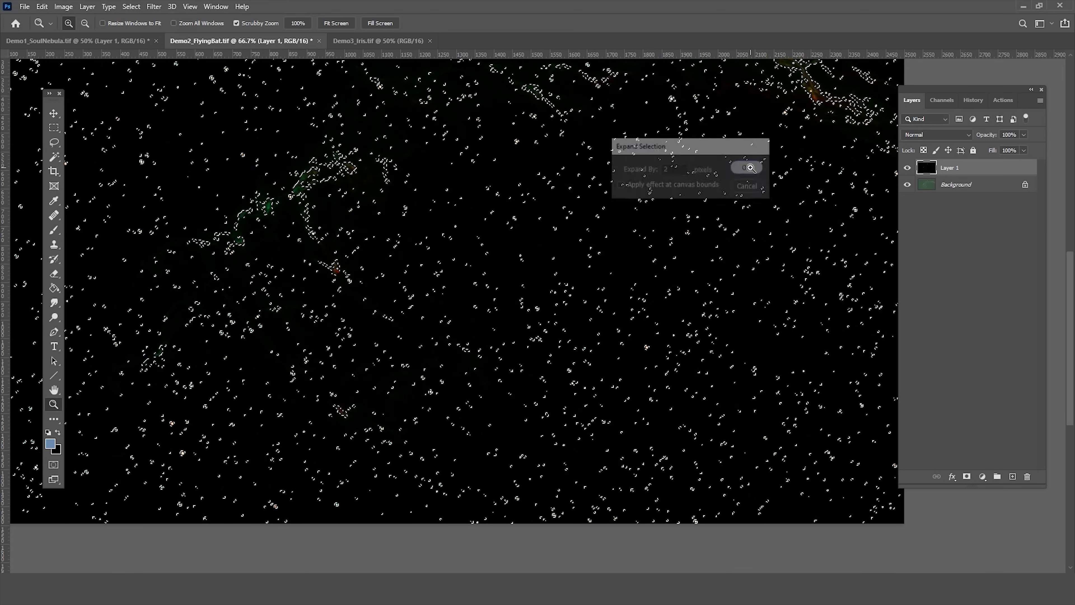
{"action": "left_click", "coordinate": [131, 7]}
{"action": "mouse_move", "coordinate": [220, 164]}
{"action": "left_click", "coordinate": [282, 207]}
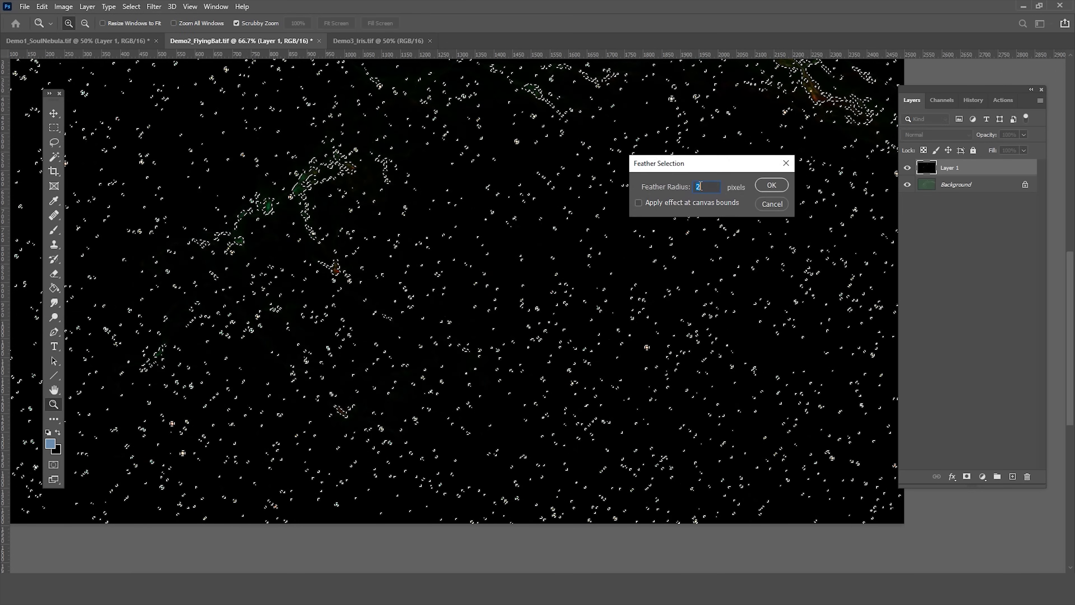
{"action": "left_click", "coordinate": [769, 185]}
{"action": "left_click", "coordinate": [131, 6]}
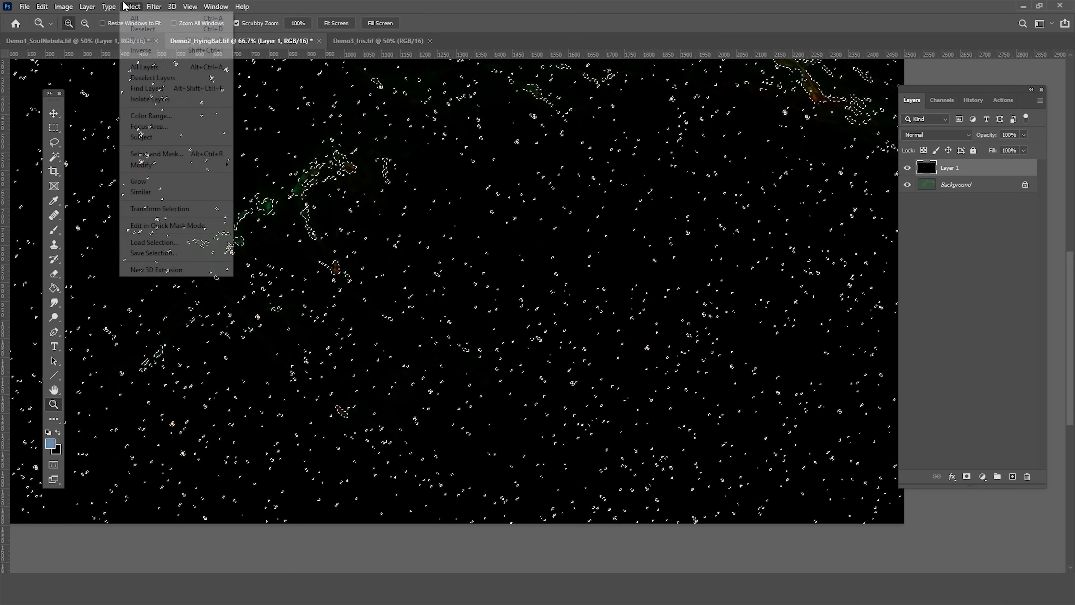
{"action": "left_click", "coordinate": [185, 160]}
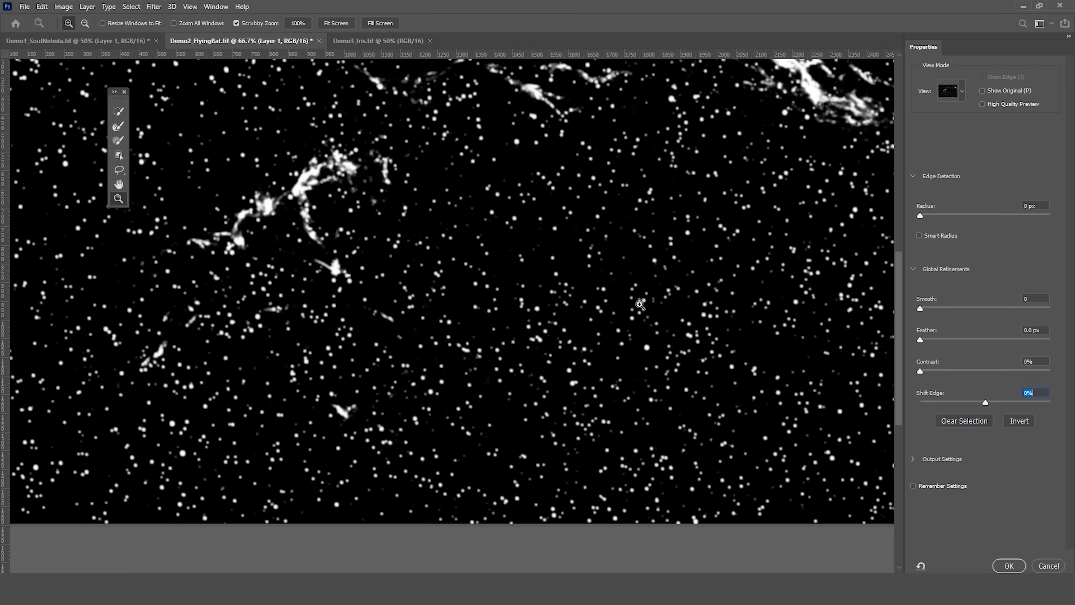
Brush three bright nebula strands out of the star mask and accept the refined selection.
{"action": "left_click_drag", "start_coordinate": [546, 221], "coordinate": [731, 266]}
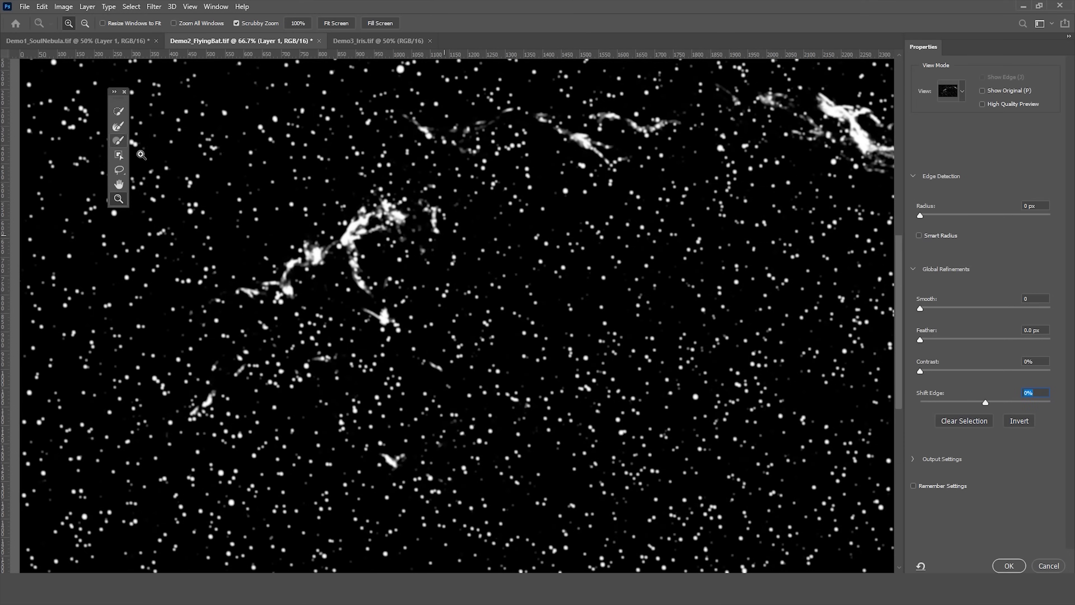
{"action": "left_click", "coordinate": [119, 140]}
{"action": "mouse_move", "coordinate": [350, 239]}
{"action": "left_mouse_down"}
{"action": "mouse_move", "coordinate": [375, 212]}
{"action": "mouse_move", "coordinate": [392, 215]}
{"action": "left_mouse_up"}
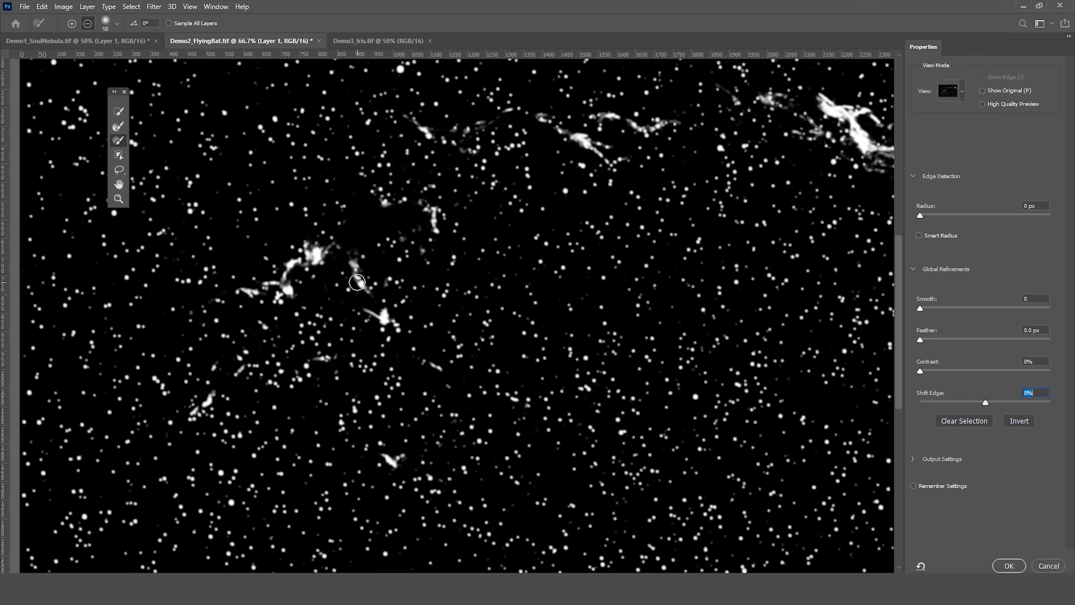
{"action": "left_click_drag", "start_coordinate": [385, 315], "coordinate": [379, 321]}
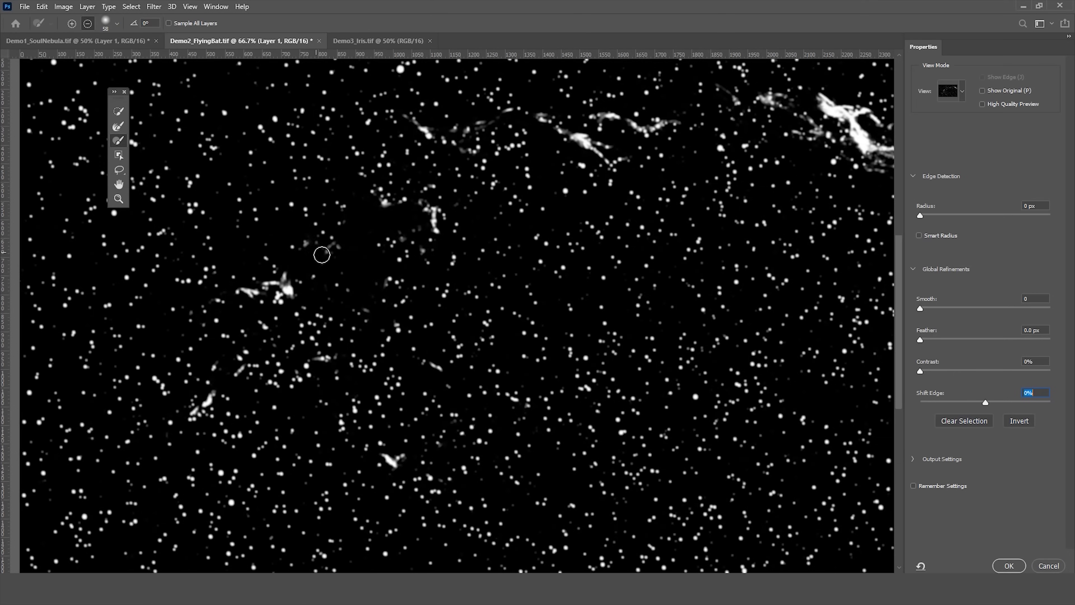
{"action": "mouse_move", "coordinate": [288, 286]}
{"action": "left_mouse_down"}
{"action": "mouse_move", "coordinate": [273, 288]}
{"action": "mouse_move", "coordinate": [291, 287]}
{"action": "left_mouse_up"}
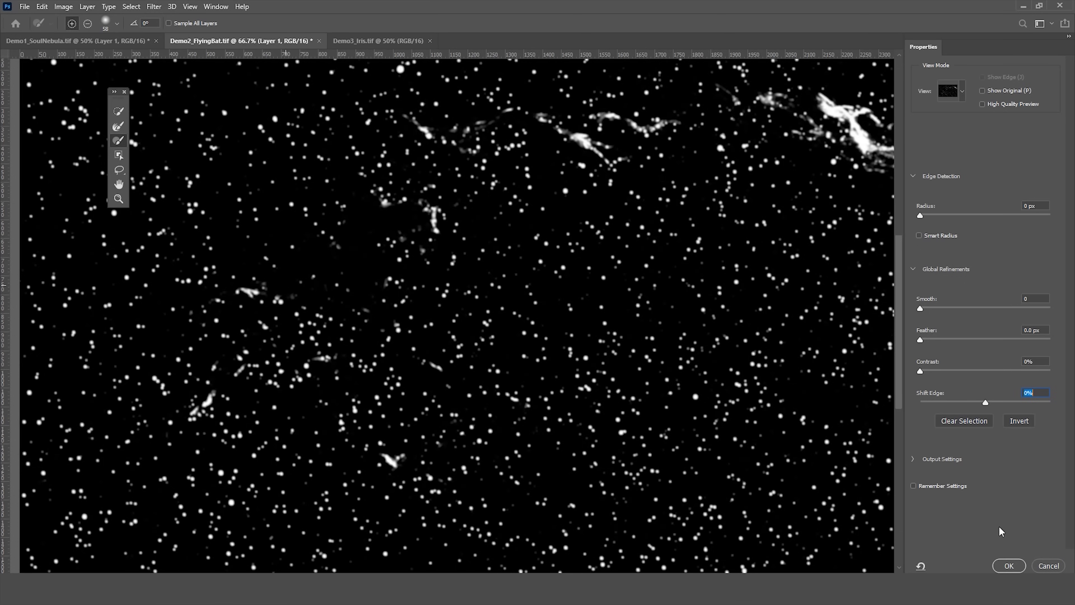
{"action": "left_click", "coordinate": [1009, 566]}
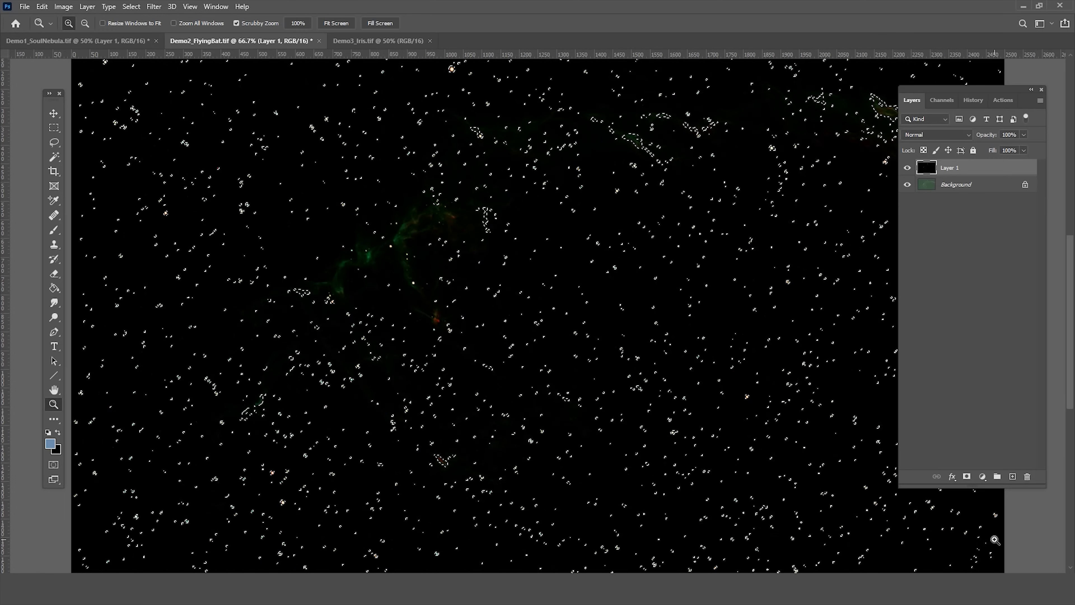
At 200% zoom, lasso-subtract the first nebula wisp from the star selection.
{"action": "left_click_drag", "start_coordinate": [679, 144], "coordinate": [576, 220]}
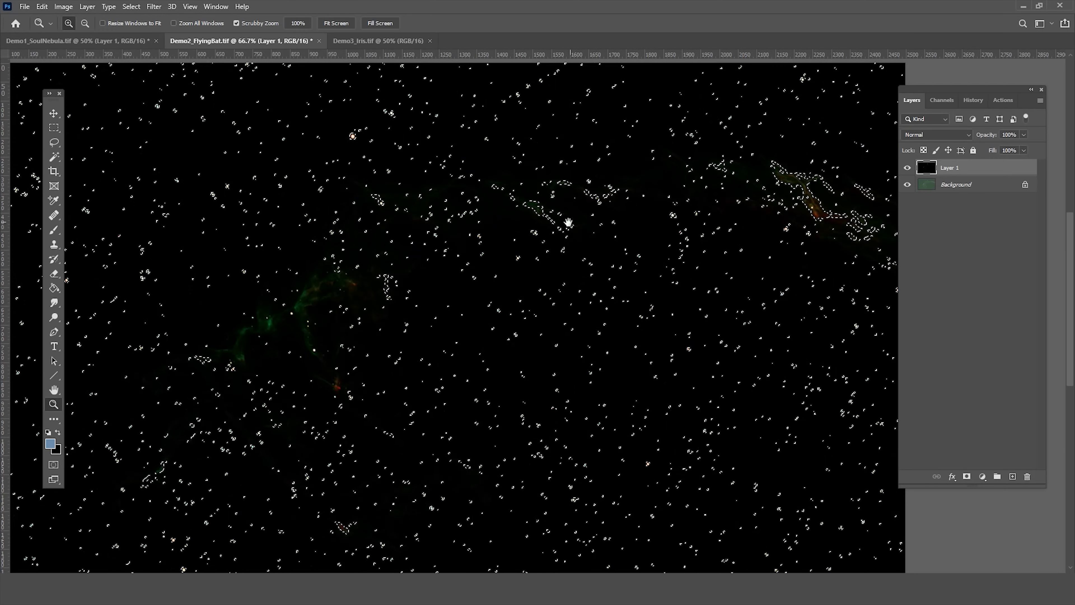
{"action": "key", "text": "ctrl+plus"}
{"action": "key", "text": "ctrl+plus"}
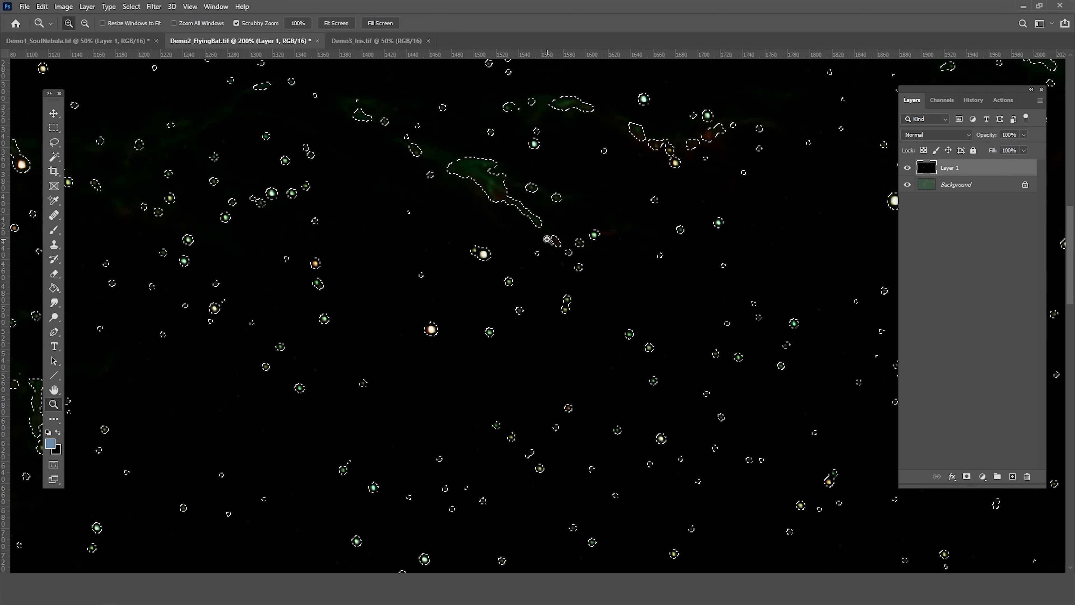
{"action": "left_click", "coordinate": [59, 144]}
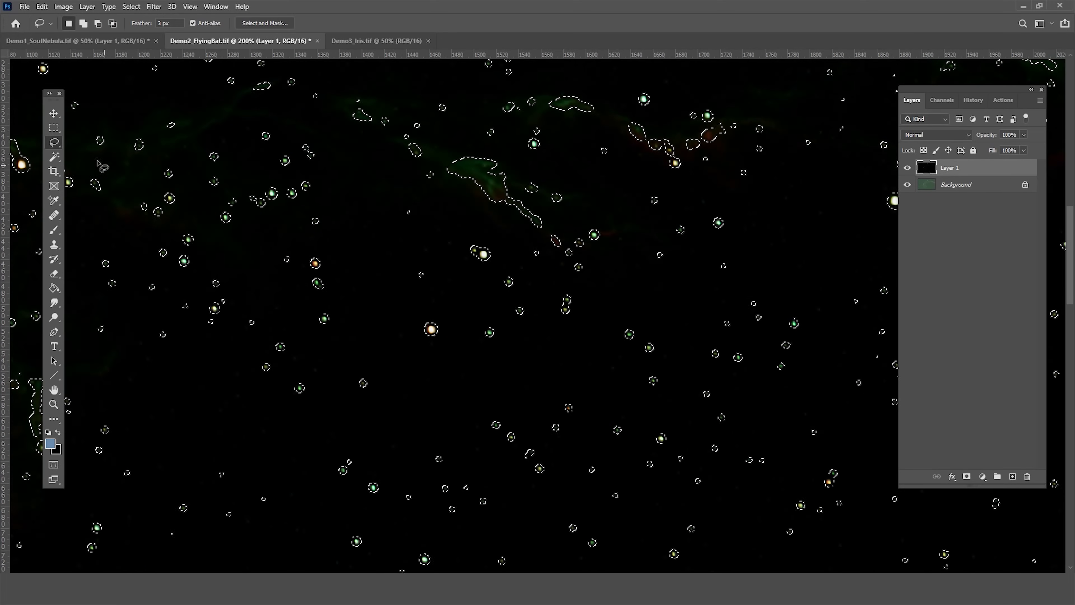
{"action": "key", "text": "alt"}
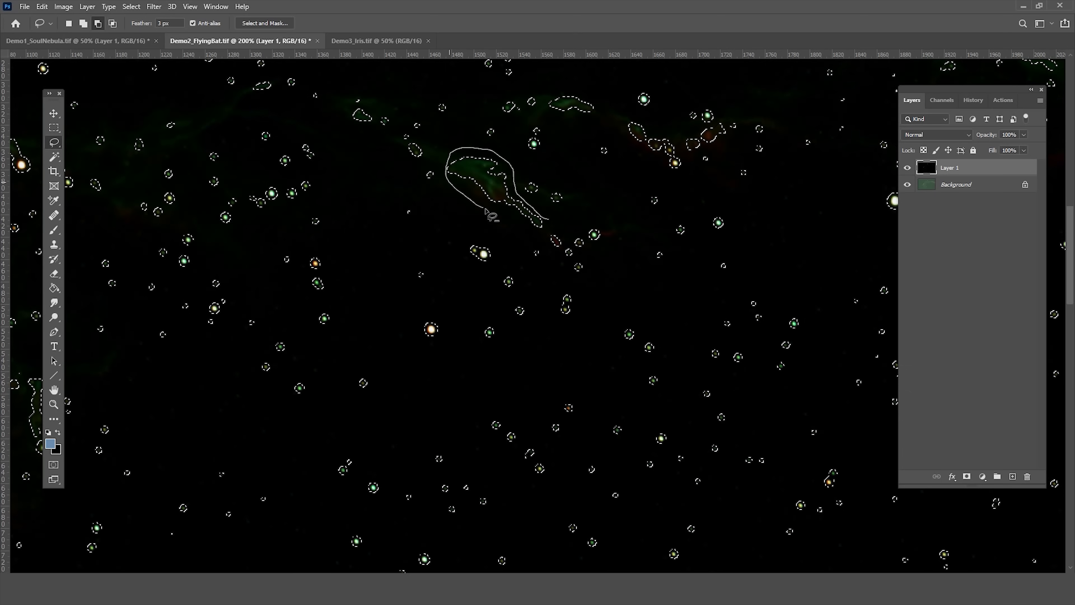
{"action": "left_click_drag", "start_coordinate": [550, 221], "coordinate": [549, 222]}
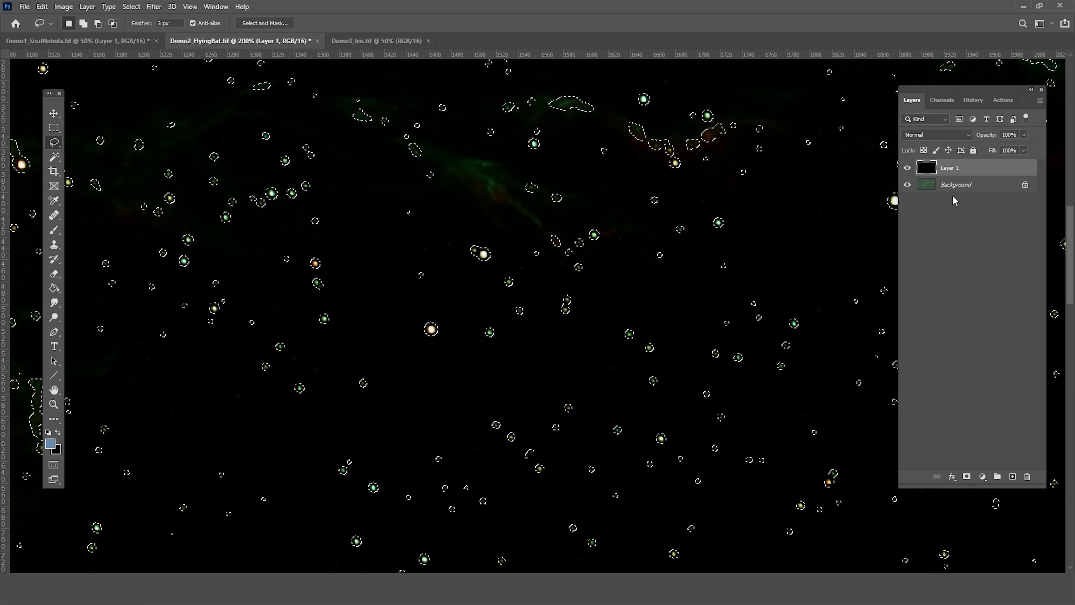
Hide Layer 1 and subtract more nebula wisps and a filament from the selection.
{"action": "left_click", "coordinate": [908, 168]}
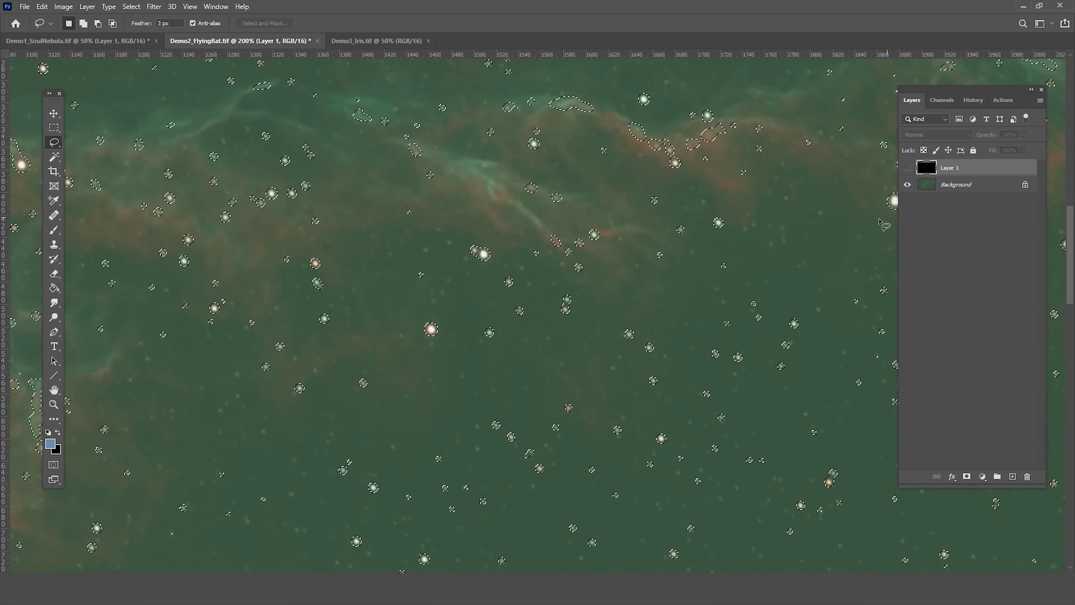
{"action": "scroll", "coordinate": [550, 214], "scroll_direction": "up", "scroll_amount": 5}
{"action": "scroll", "coordinate": [550, 214], "scroll_direction": "right", "scroll_amount": 3}
{"action": "key", "text": "alt"}
{"action": "left_click_drag", "start_coordinate": [550, 211], "coordinate": [521, 211]}
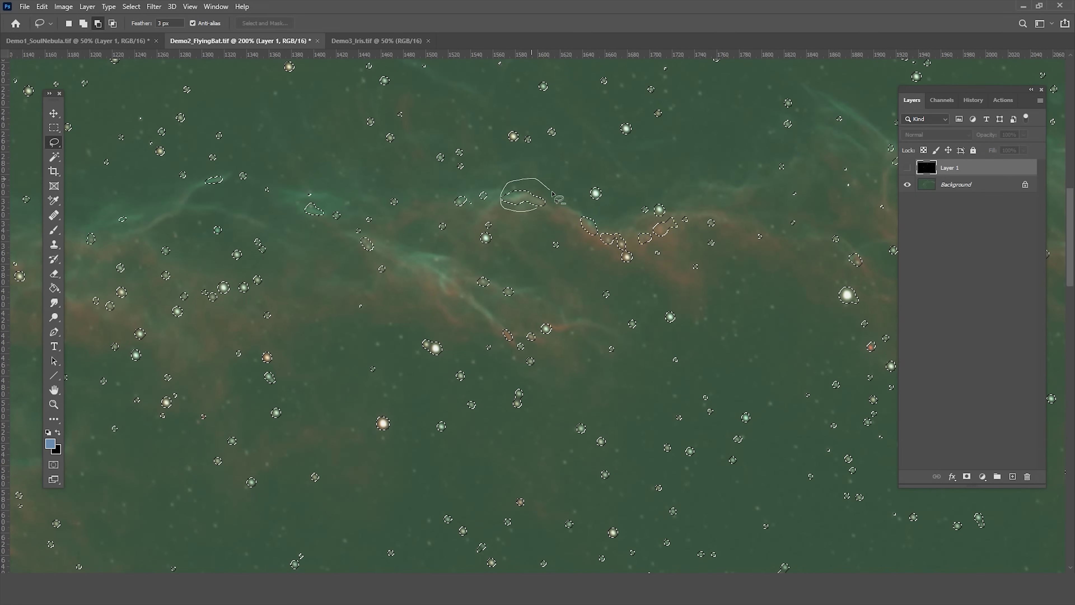
{"action": "scroll", "coordinate": [546, 216], "scroll_direction": "right", "scroll_amount": 10}
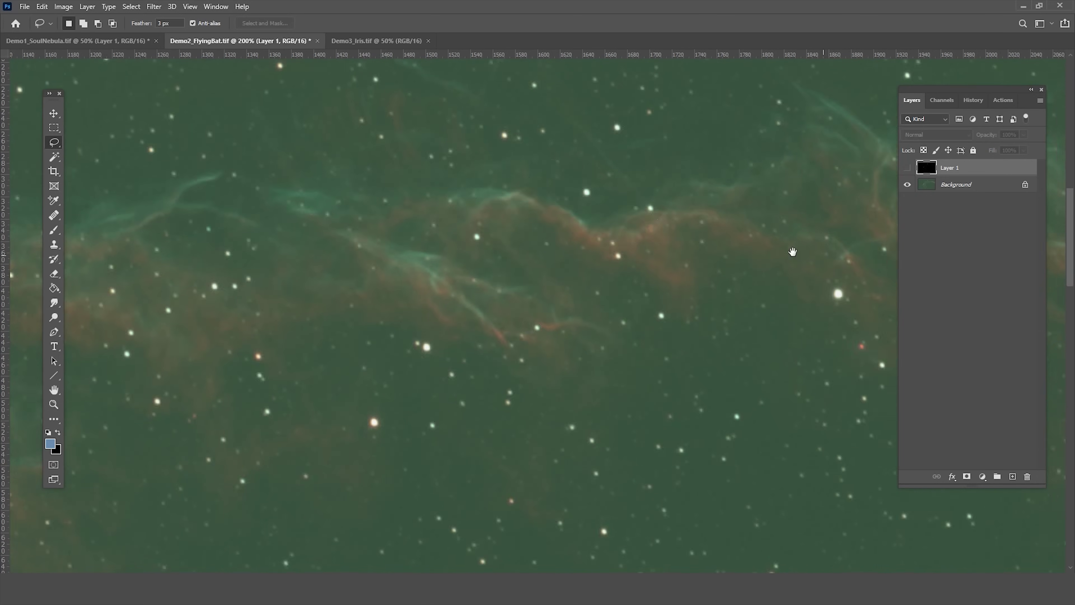
{"action": "scroll", "coordinate": [572, 203], "scroll_direction": "down", "scroll_amount": 3}
{"action": "scroll", "coordinate": [601, 187], "scroll_direction": "up", "scroll_amount": 4}
{"action": "mouse_move", "coordinate": [609, 179]}
{"action": "left_mouse_down"}
{"action": "mouse_move", "coordinate": [596, 150]}
{"action": "mouse_move", "coordinate": [609, 180]}
{"action": "left_mouse_up"}
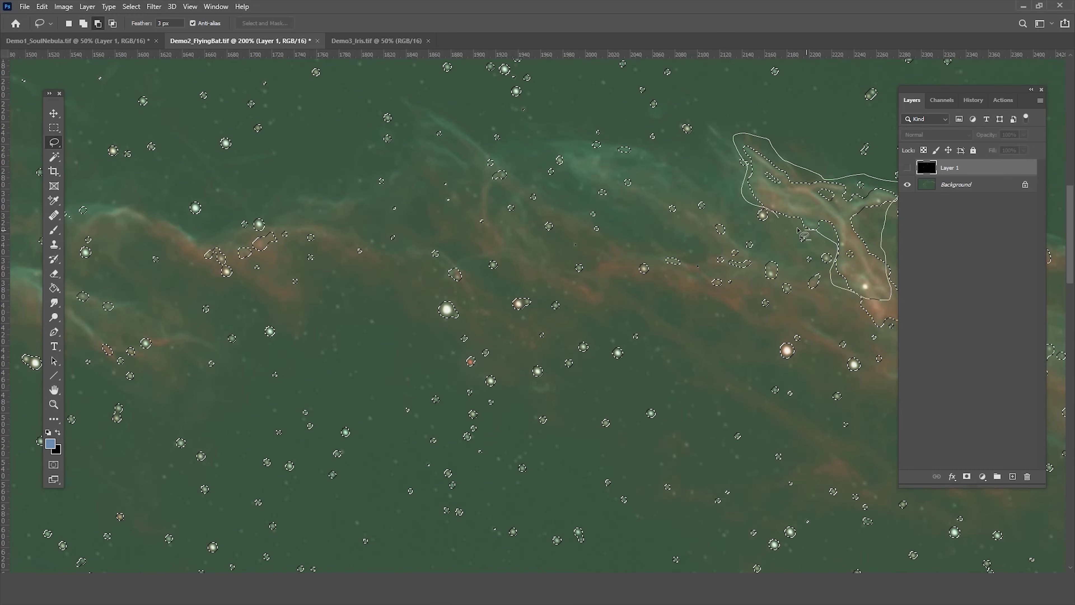
Subtract another filament, the bat-shaped island and the upper-right streak from the star selection.
{"action": "left_click_drag", "start_coordinate": [803, 236], "coordinate": [799, 232]}
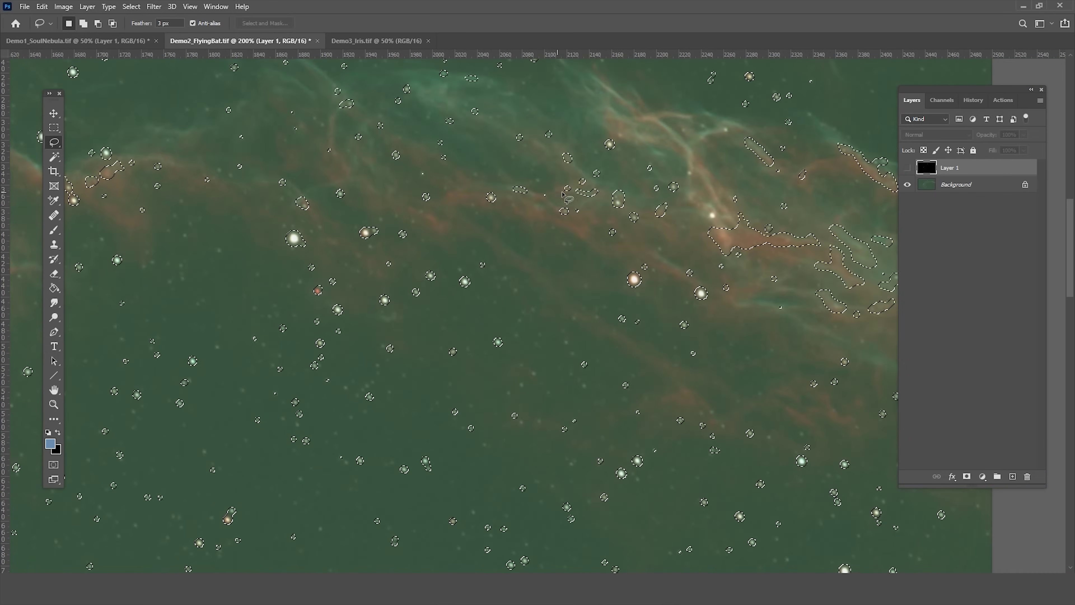
{"action": "mouse_move", "coordinate": [702, 235]}
{"action": "left_mouse_down"}
{"action": "mouse_move", "coordinate": [724, 257]}
{"action": "mouse_move", "coordinate": [803, 257]}
{"action": "mouse_move", "coordinate": [827, 292]}
{"action": "mouse_move", "coordinate": [796, 290]}
{"action": "mouse_move", "coordinate": [822, 319]}
{"action": "mouse_move", "coordinate": [855, 299]}
{"action": "left_mouse_up"}
{"action": "mouse_move", "coordinate": [803, 221]}
{"action": "left_mouse_down"}
{"action": "mouse_move", "coordinate": [718, 203]}
{"action": "mouse_move", "coordinate": [705, 235]}
{"action": "left_mouse_up"}
{"action": "mouse_move", "coordinate": [776, 174]}
{"action": "left_mouse_down"}
{"action": "mouse_move", "coordinate": [746, 139]}
{"action": "mouse_move", "coordinate": [779, 172]}
{"action": "mouse_move", "coordinate": [859, 144]}
{"action": "mouse_move", "coordinate": [880, 196]}
{"action": "mouse_move", "coordinate": [826, 178]}
{"action": "left_mouse_up"}
Finish subtracting the last streak, then zoom the view out to 66.7%.
{"action": "scroll", "coordinate": [829, 260], "scroll_direction": "down", "scroll_amount": 2}
{"action": "scroll", "coordinate": [828, 260], "scroll_direction": "right", "scroll_amount": 4}
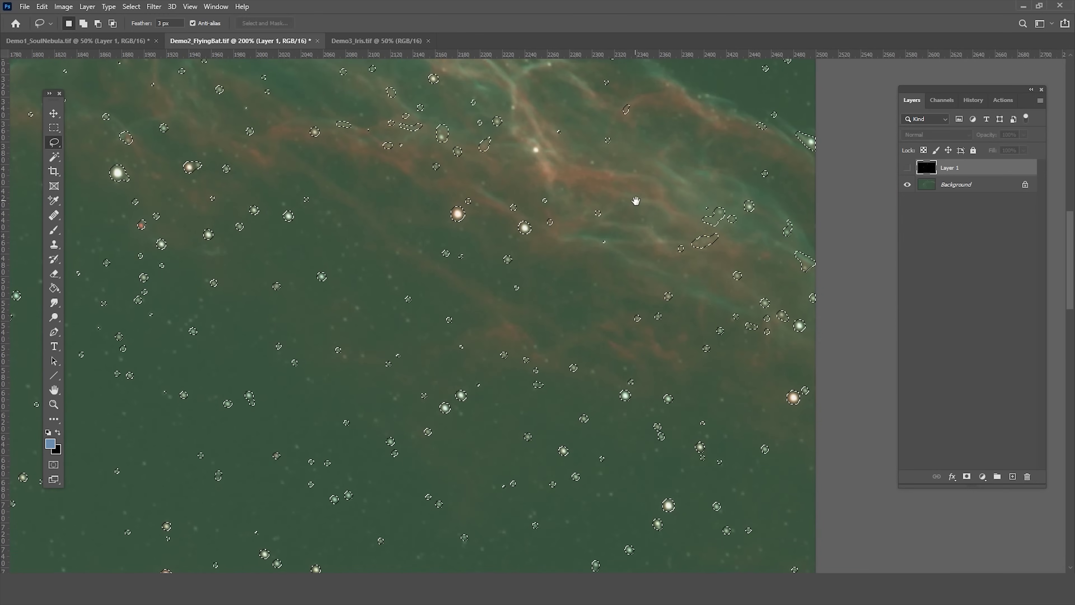
{"action": "left_click_drag", "start_coordinate": [700, 191], "coordinate": [702, 194]}
{"action": "key", "text": "z"}
{"action": "left_click", "coordinate": [351, 257], "text": "alt"}
{"action": "left_click", "coordinate": [276, 271], "text": "alt"}
{"action": "left_click", "coordinate": [688, 242], "text": "alt"}
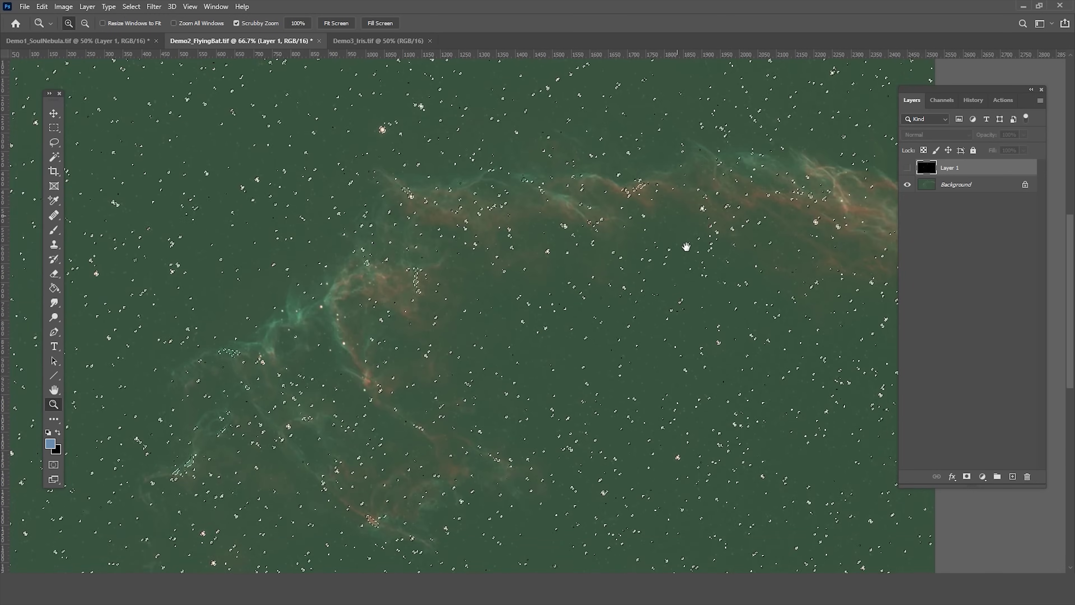
{"action": "left_click", "coordinate": [377, 372], "text": "alt"}
{"action": "left_click_drag", "start_coordinate": [496, 421], "coordinate": [683, 309]}
{"action": "left_click", "coordinate": [684, 309], "text": "alt"}
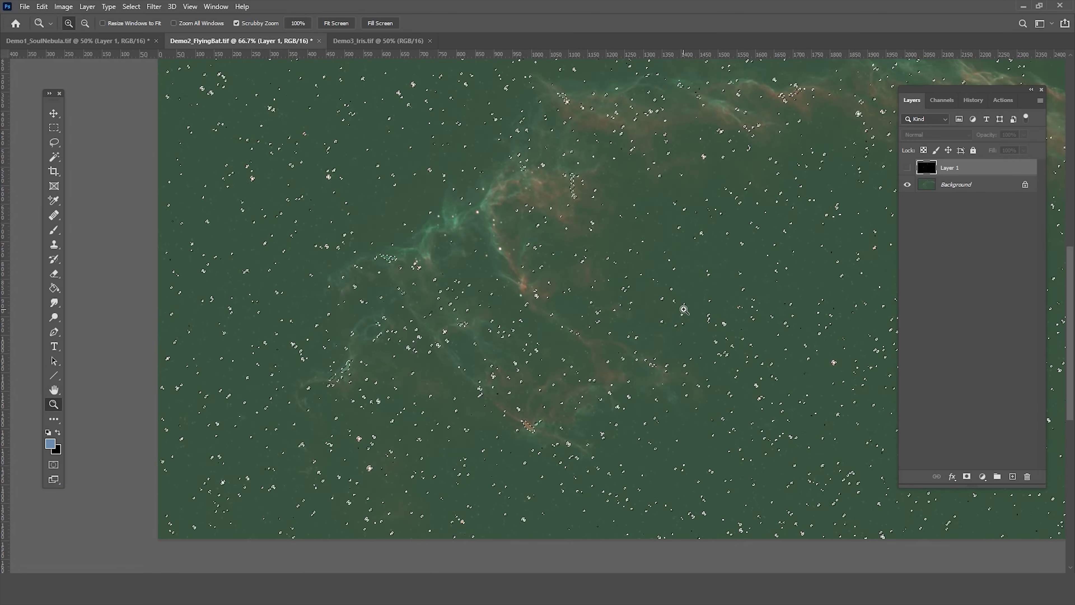
{"action": "scroll", "coordinate": [571, 271], "scroll_direction": "right", "scroll_amount": 5}
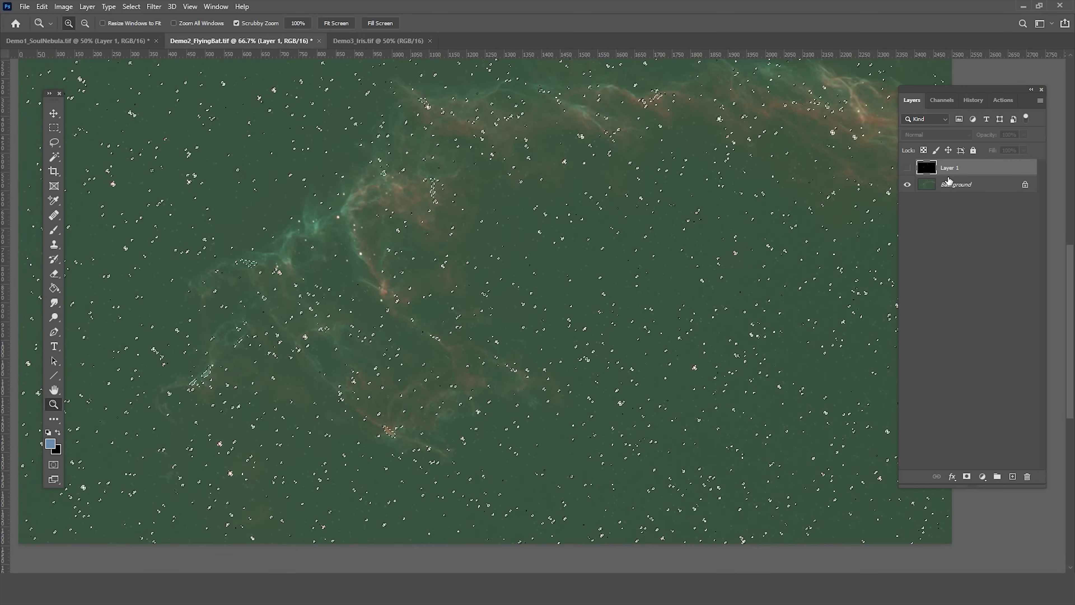
Show and delete the black star Layer 1, then duplicate the image into a new Layer 1.
{"action": "left_click", "coordinate": [970, 187]}
{"action": "left_click", "coordinate": [952, 169]}
{"action": "left_click", "coordinate": [906, 168]}
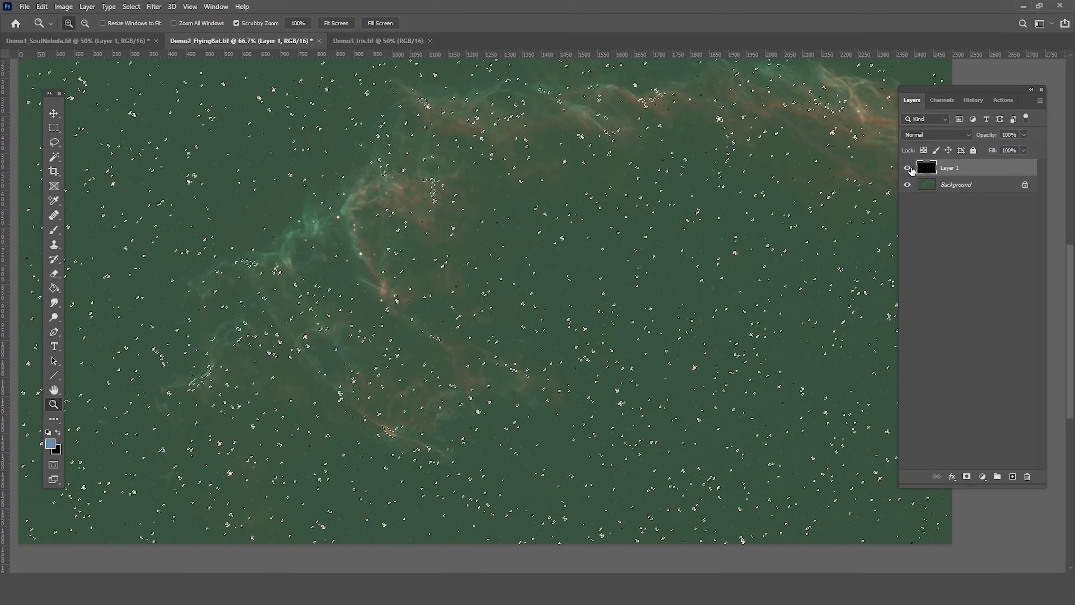
{"action": "left_click_drag", "start_coordinate": [960, 170], "coordinate": [1024, 475]}
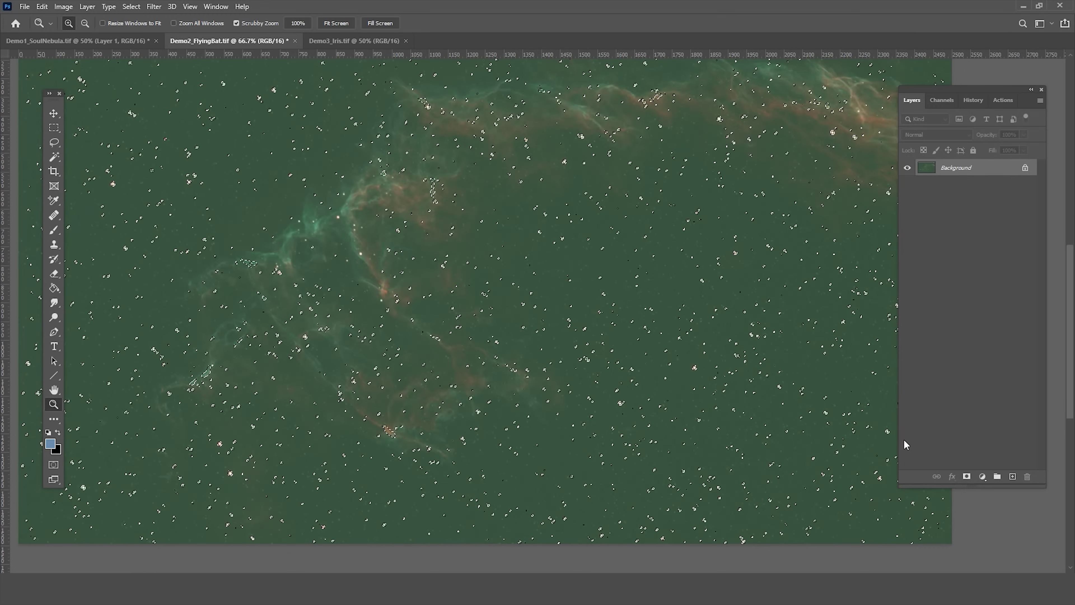
{"action": "key", "text": "ctrl+j"}
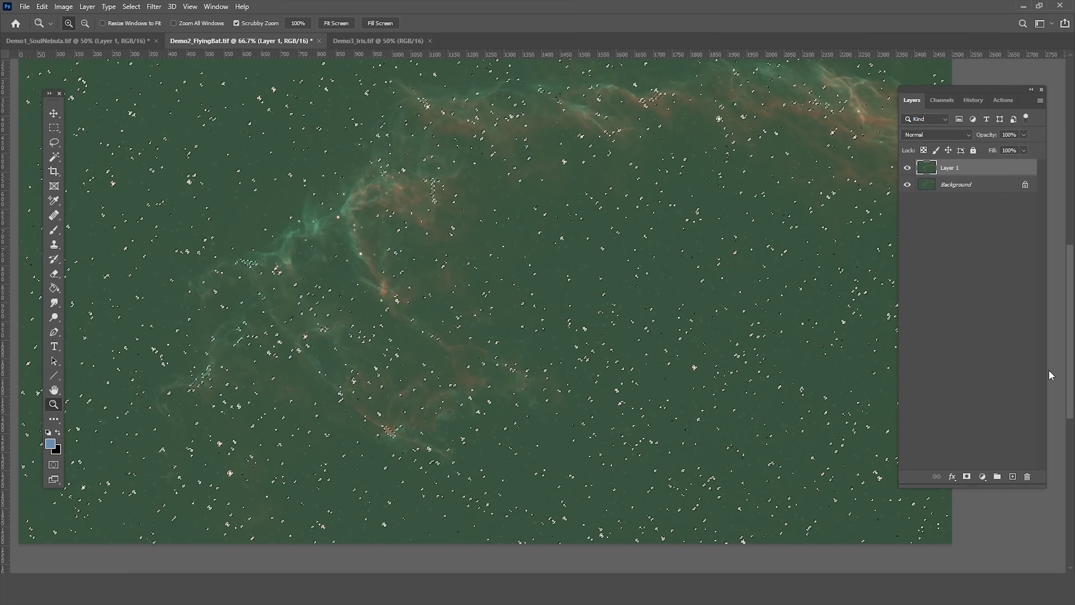
Mask Layer 1 with the star selection, hide it, and make the Background layer active.
{"action": "left_click", "coordinate": [907, 168]}
{"action": "left_click", "coordinate": [907, 168]}
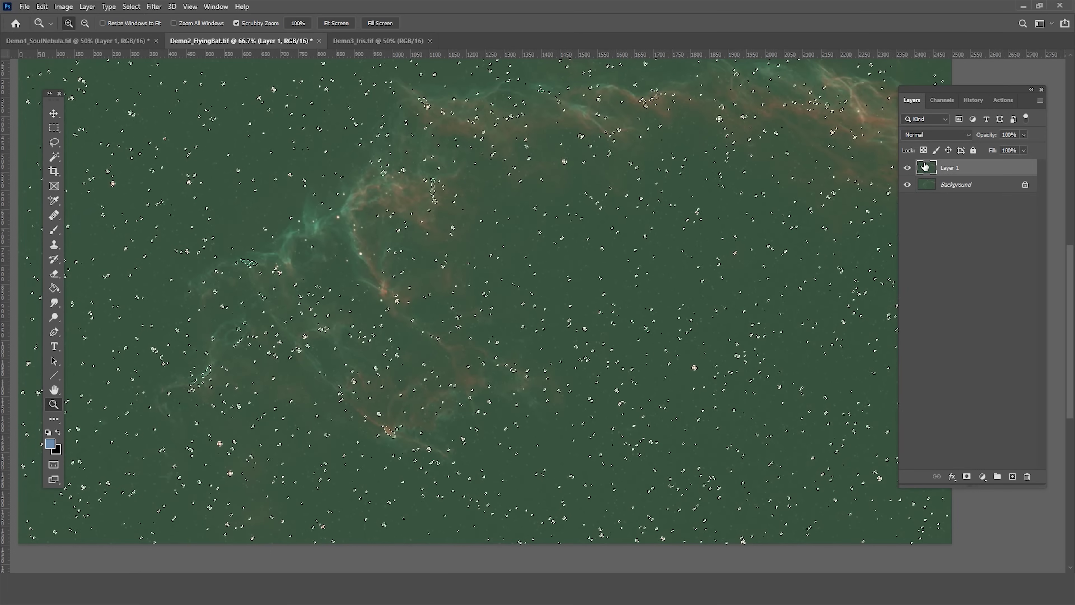
{"action": "left_click", "coordinate": [967, 477]}
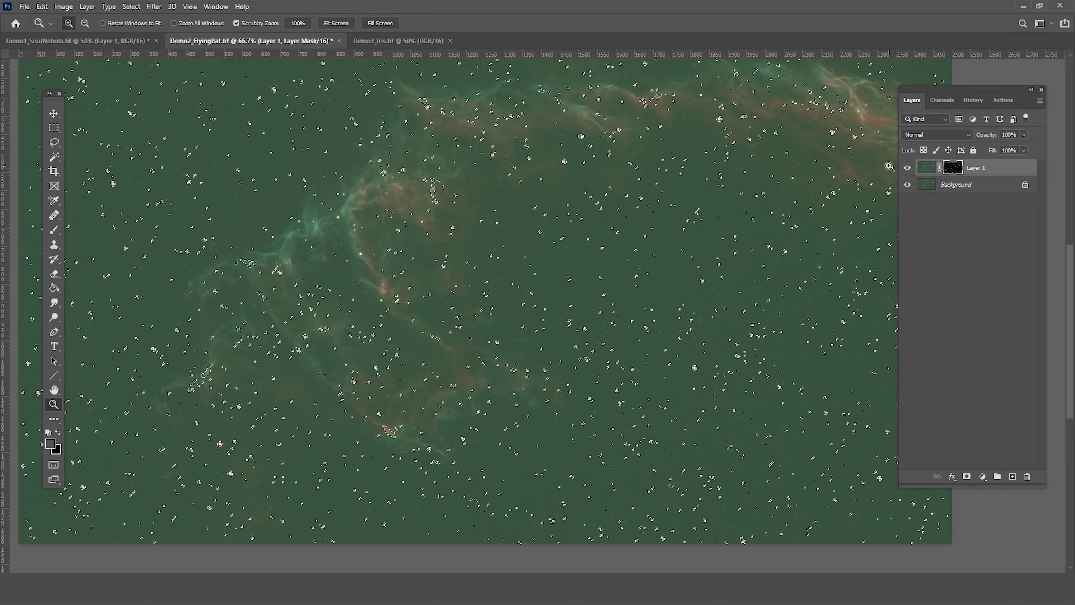
{"action": "left_click", "coordinate": [908, 168]}
{"action": "left_click", "coordinate": [965, 185]}
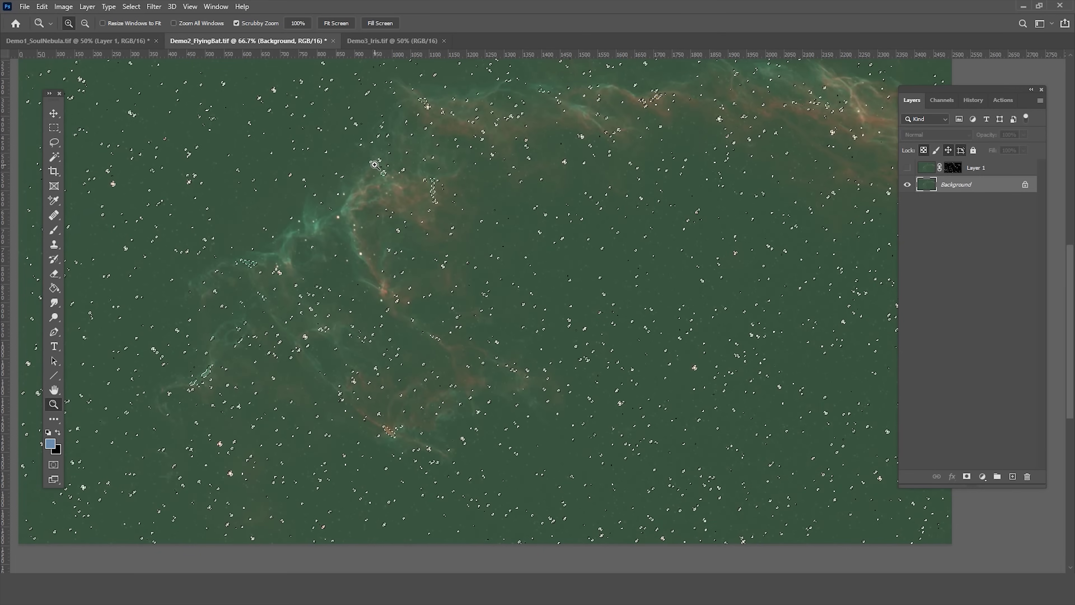
Apply Filter > Other > Minimum to the Background at about 1 pixel radius.
{"action": "left_click", "coordinate": [152, 6]}
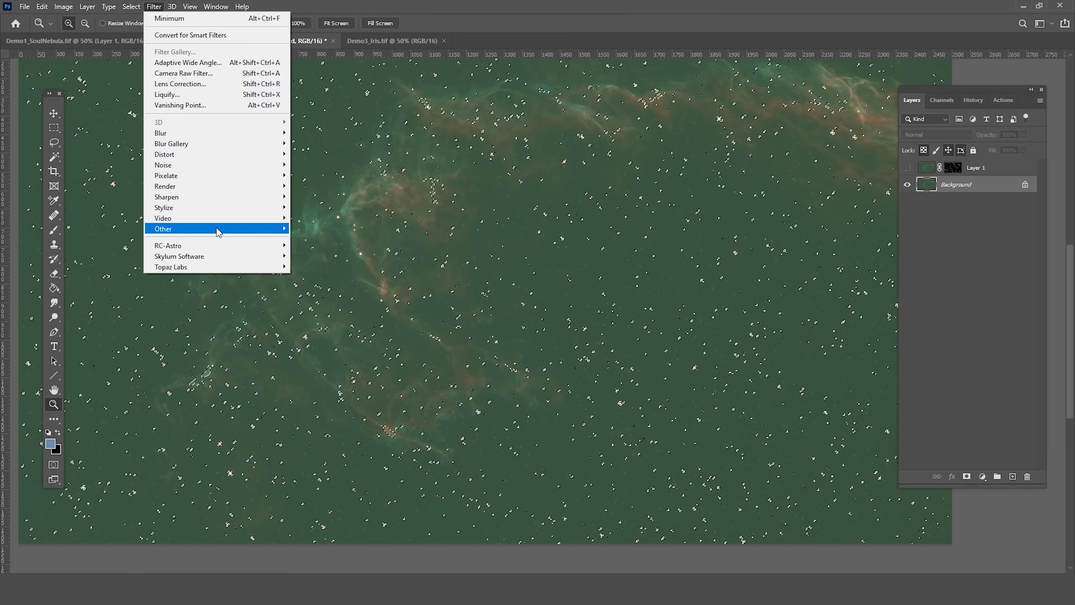
{"action": "left_click", "coordinate": [332, 274]}
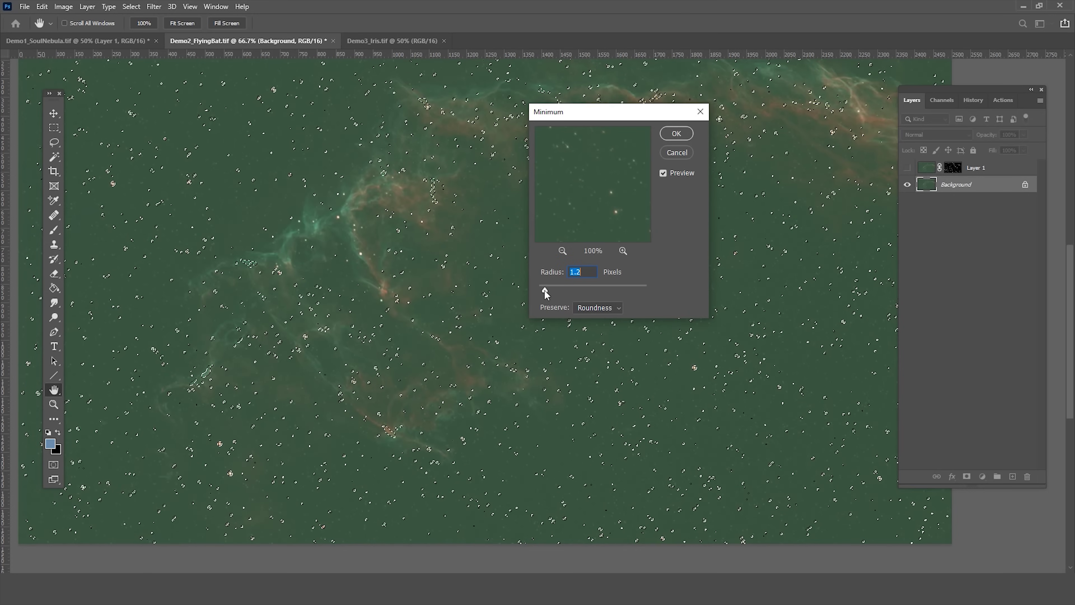
{"action": "left_click_drag", "start_coordinate": [628, 169], "coordinate": [600, 172]}
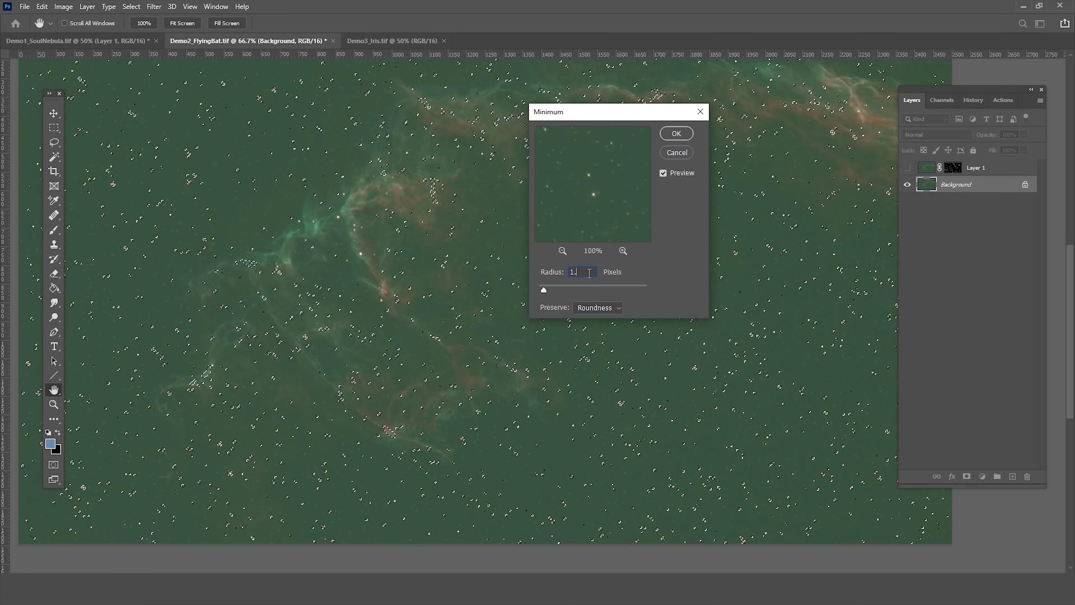
{"action": "left_click", "coordinate": [676, 131]}
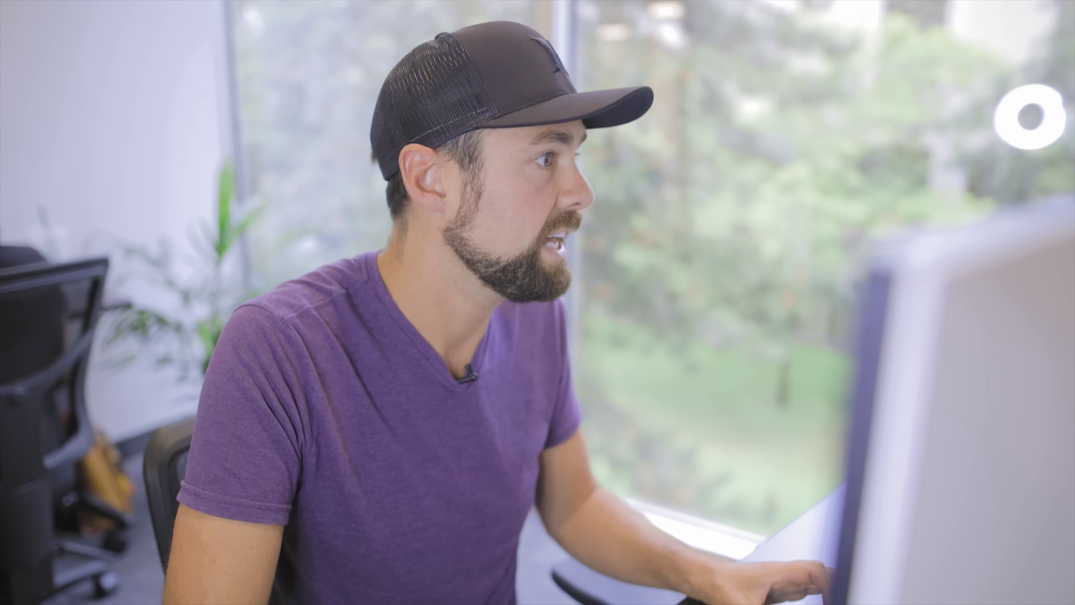